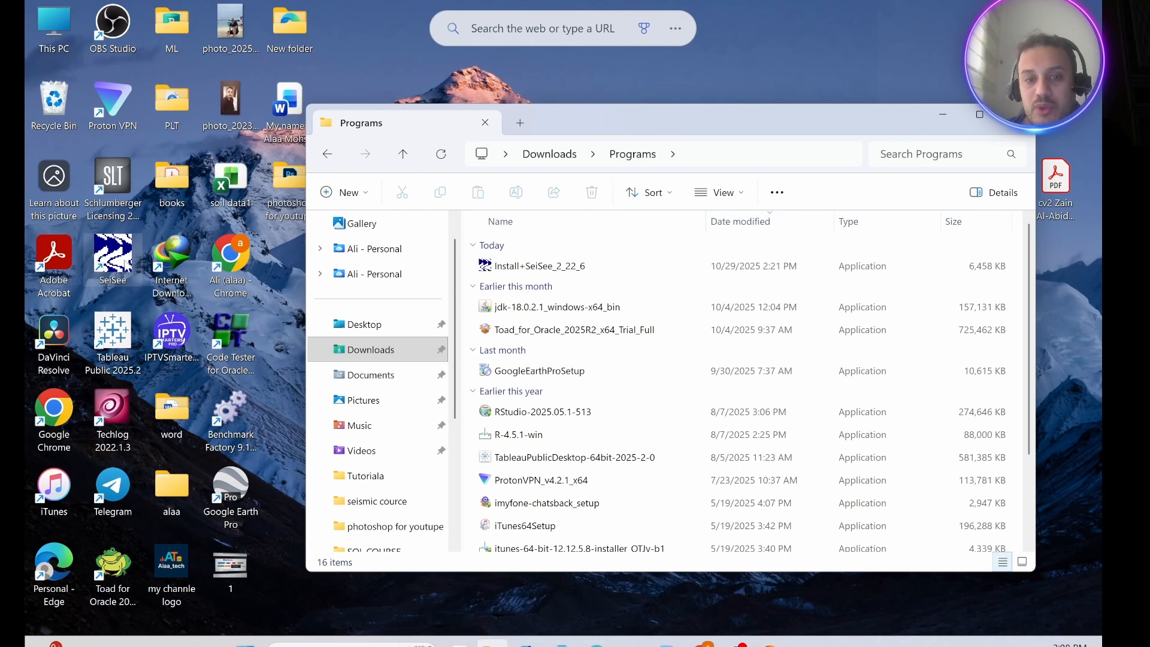
- Start the Install+SeiSee_2_22_6 installer, cancel its language selection, and launch the already installed SeiSee
double_click(561, 266)
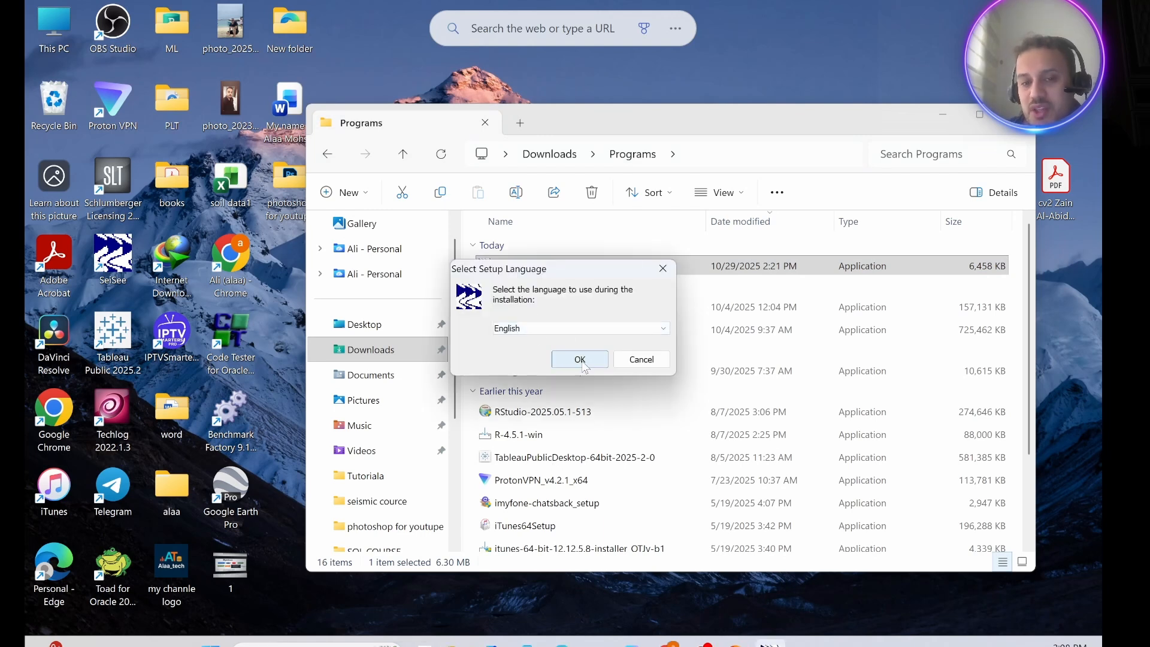
click(663, 268)
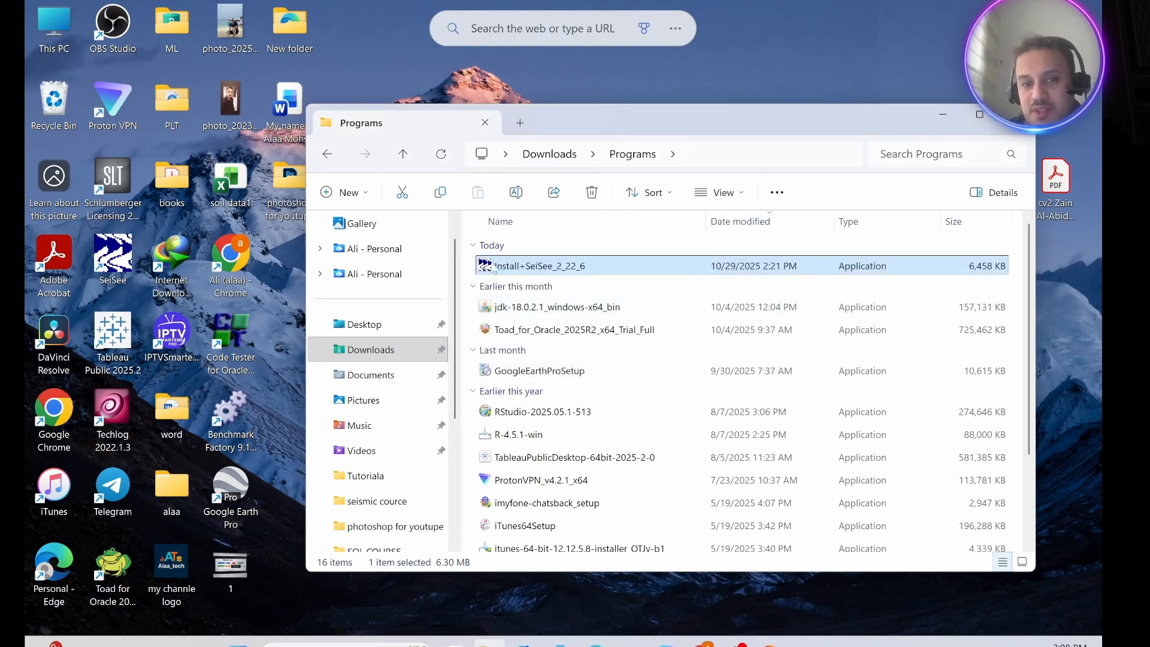
double_click(115, 245)
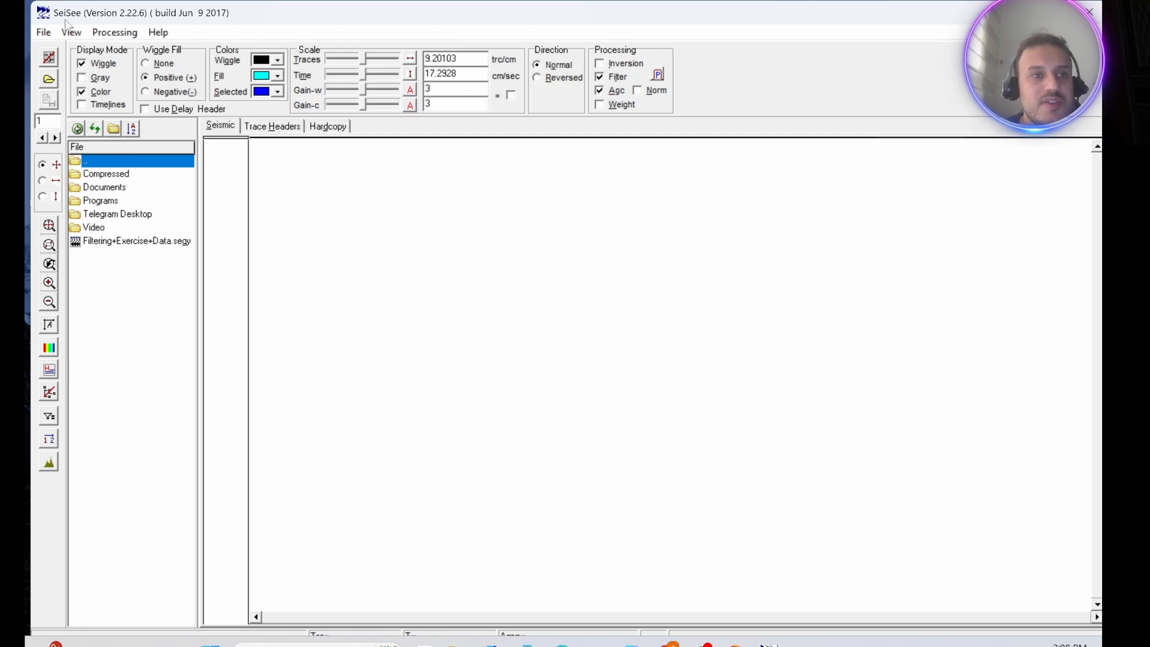
- Open the seismic file Filtering+Exercise+Data.segy from the Downloads folder
click(47, 33)
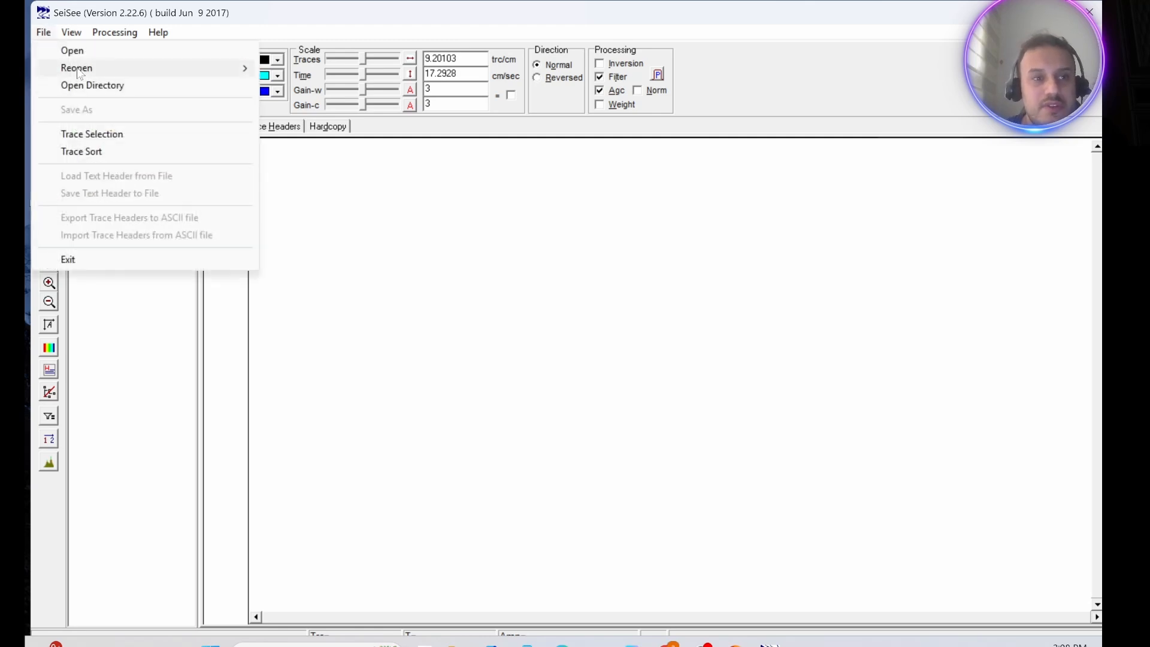
click(69, 48)
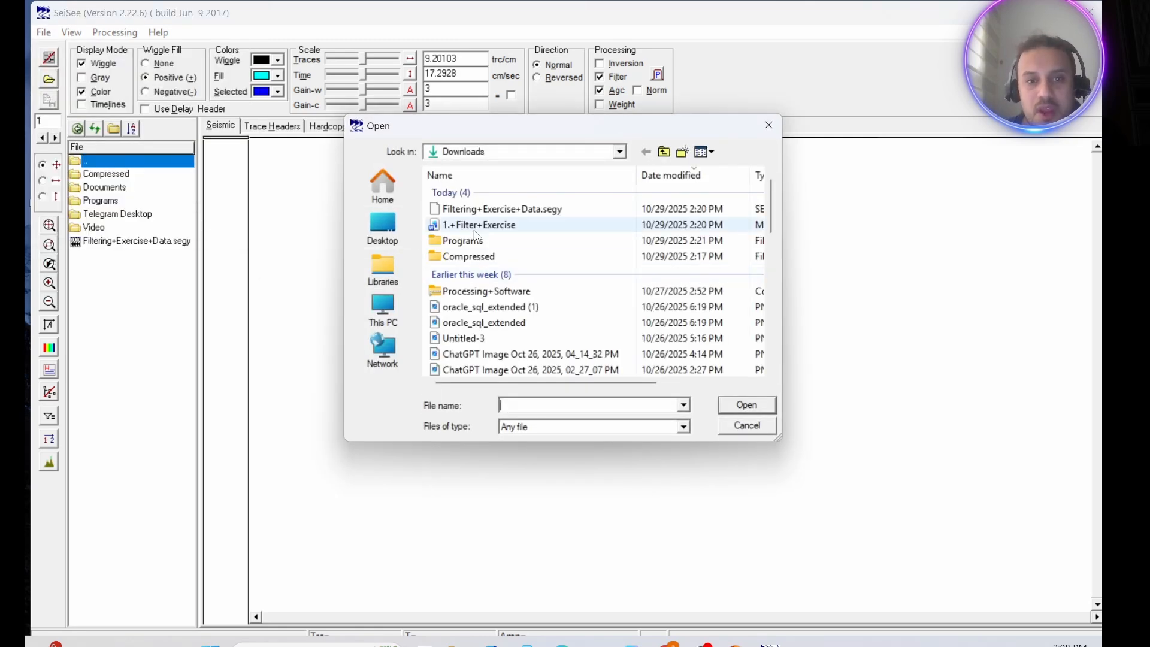
click(519, 212)
click(746, 408)
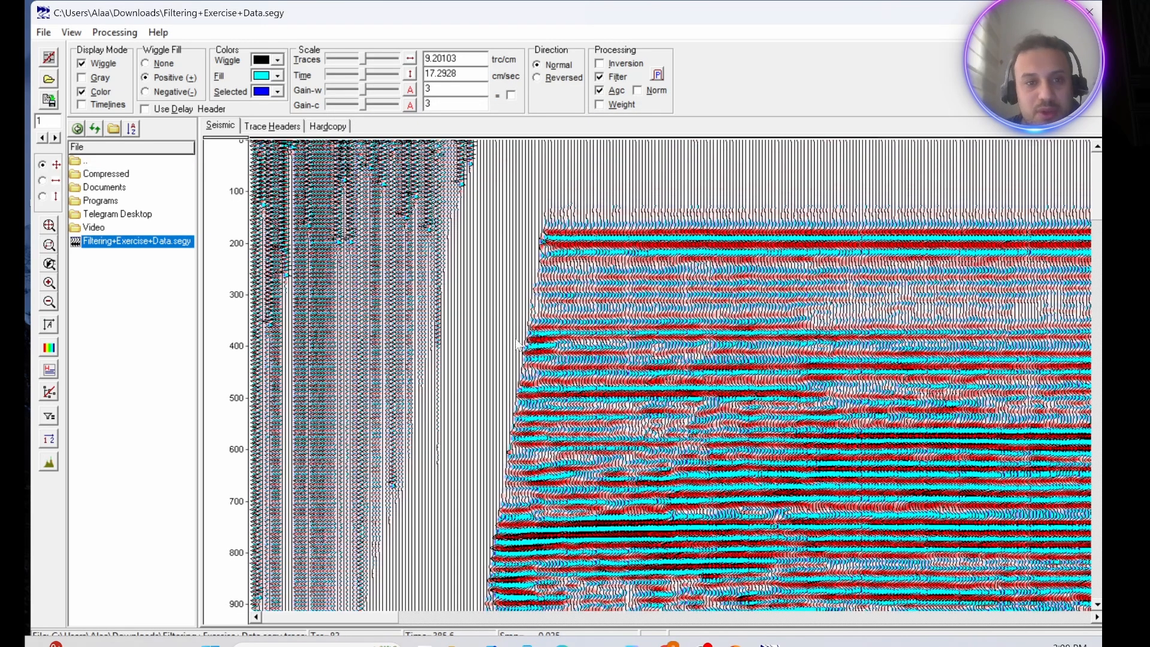
- Display the section with wiggle traces only, without color, and disable the Filter processing option
scroll(515, 339, up, 7)
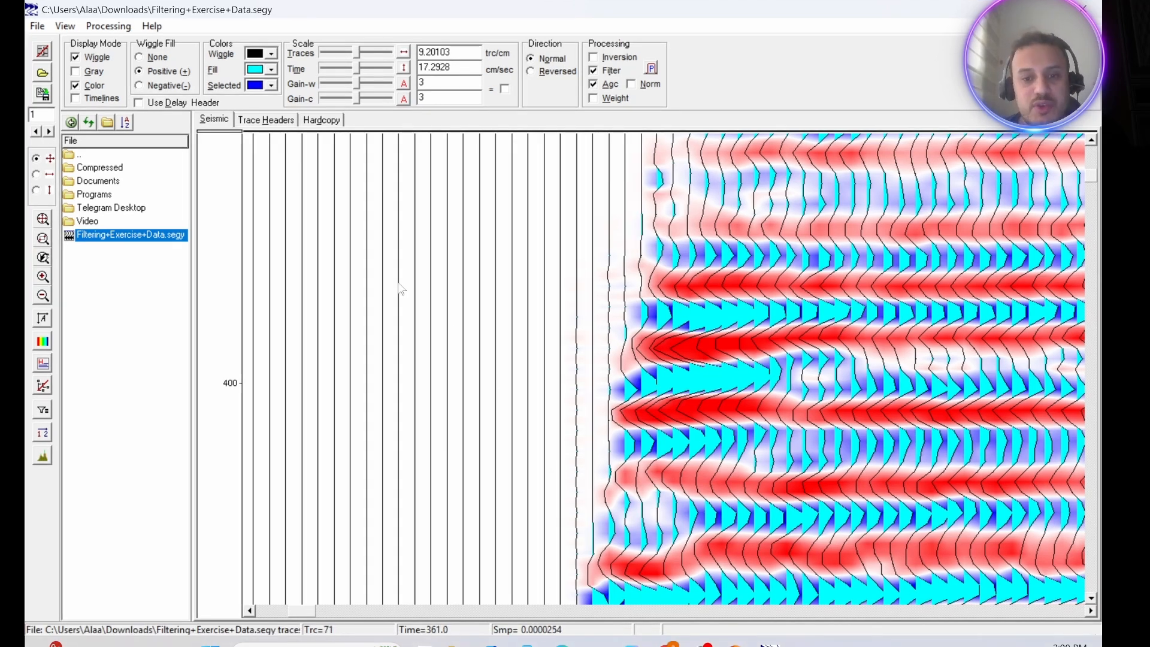
click(76, 57)
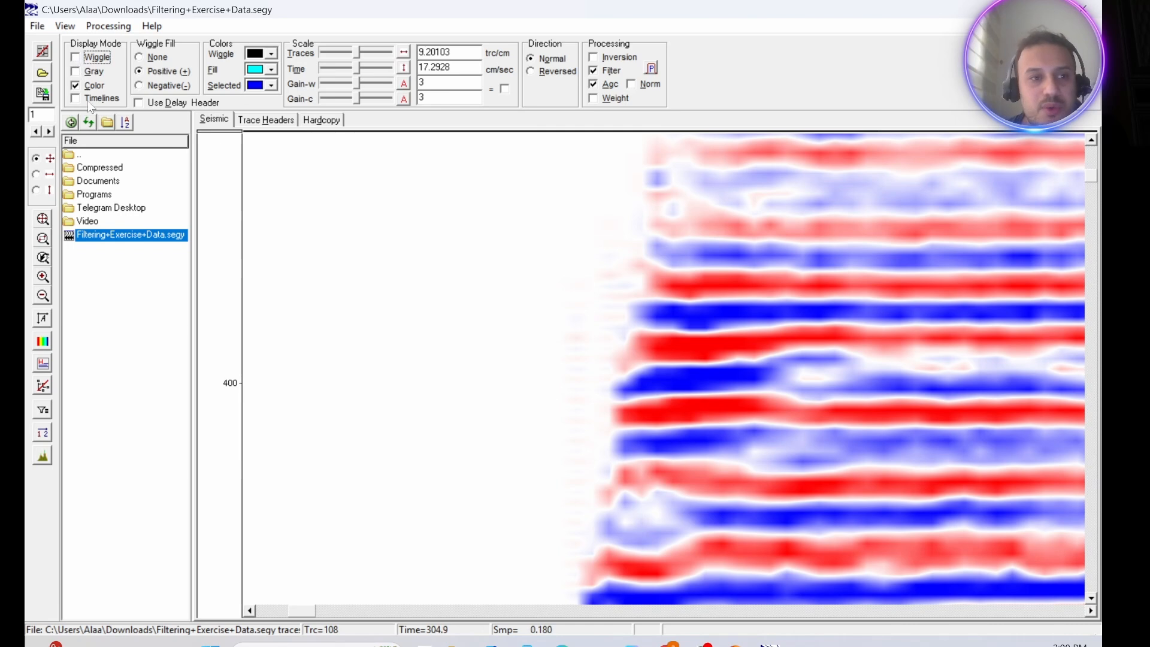
click(83, 85)
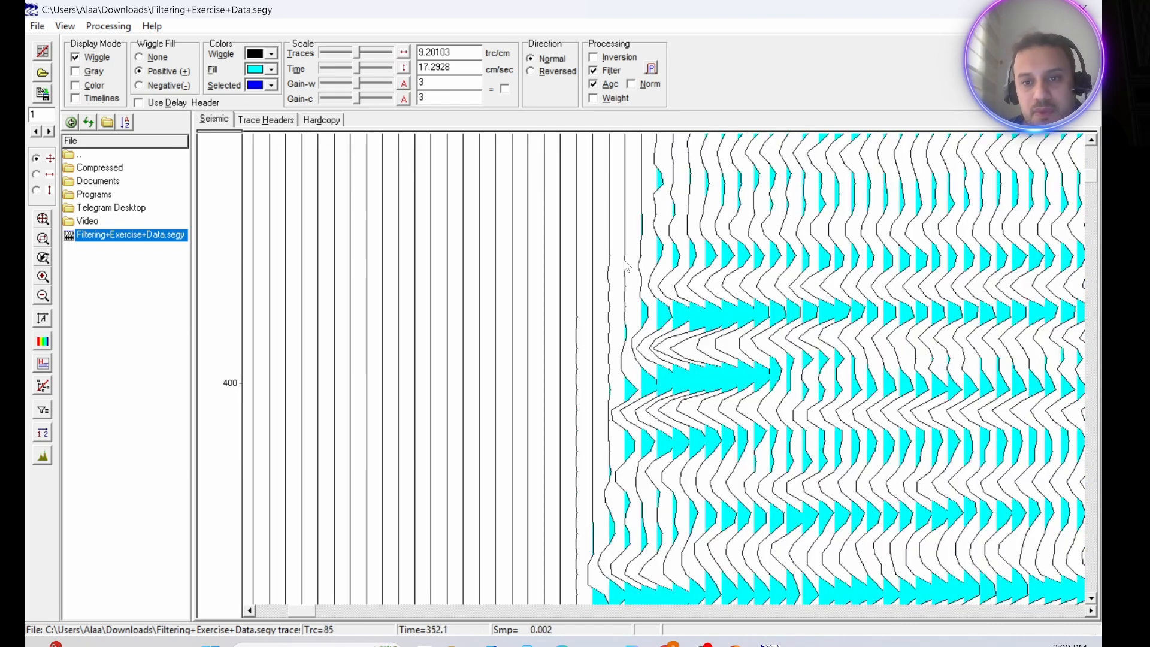
click(595, 72)
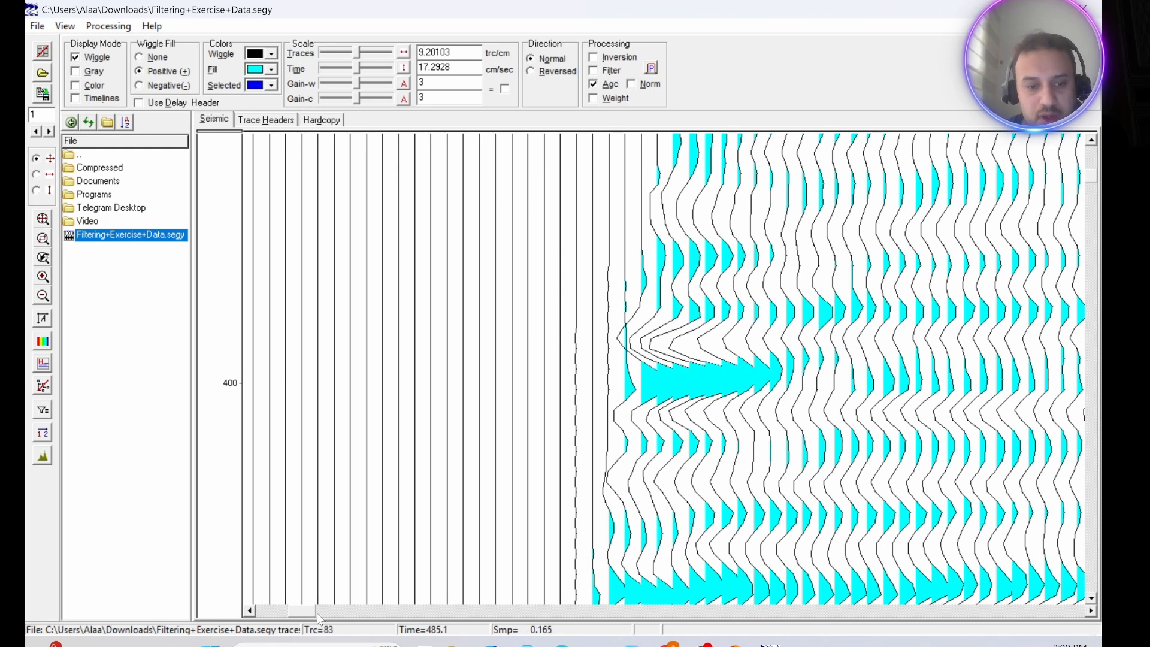
drag(318, 618, 445, 612)
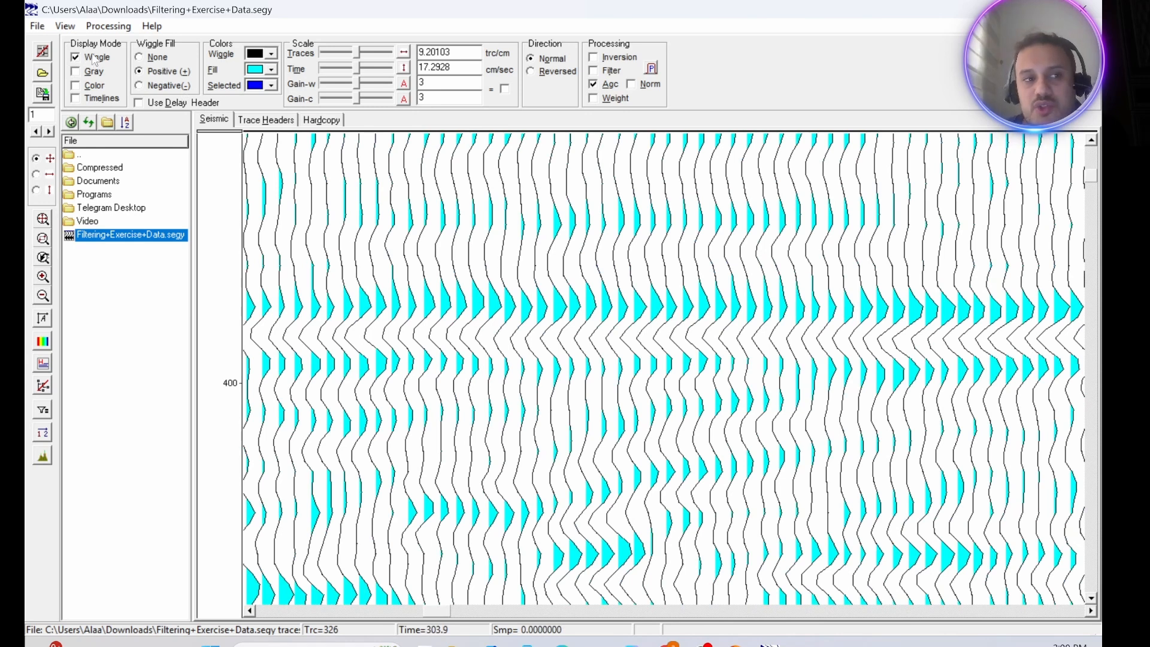
- Try the gray background behind the wiggles, and switch the background to the color display
click(75, 73)
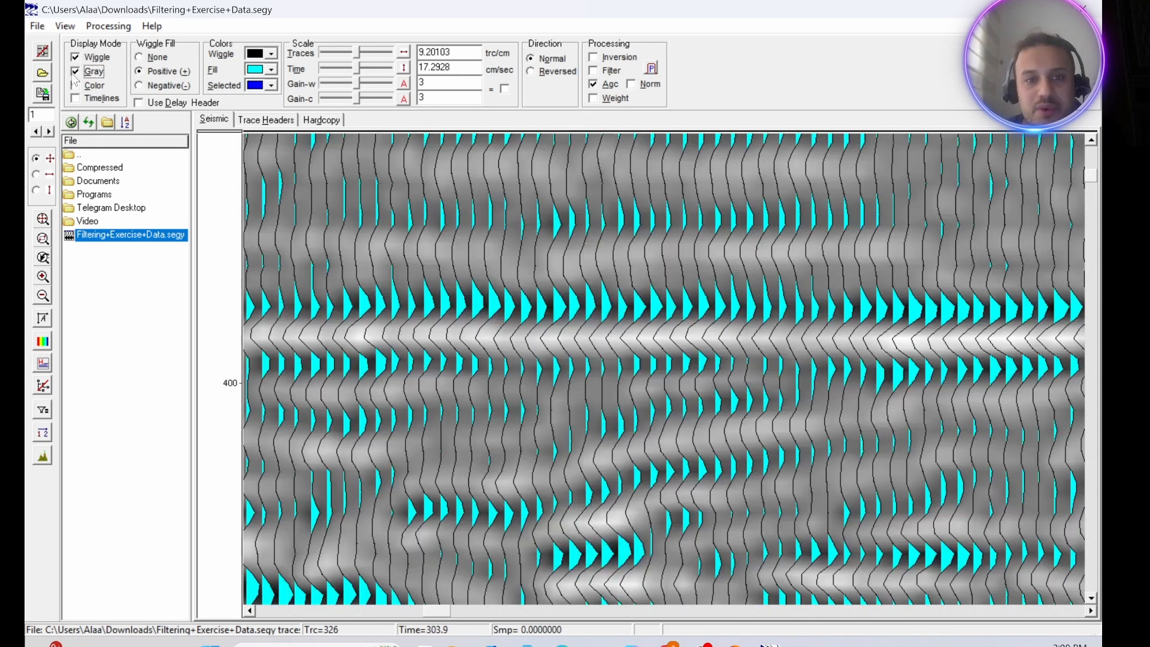
click(75, 85)
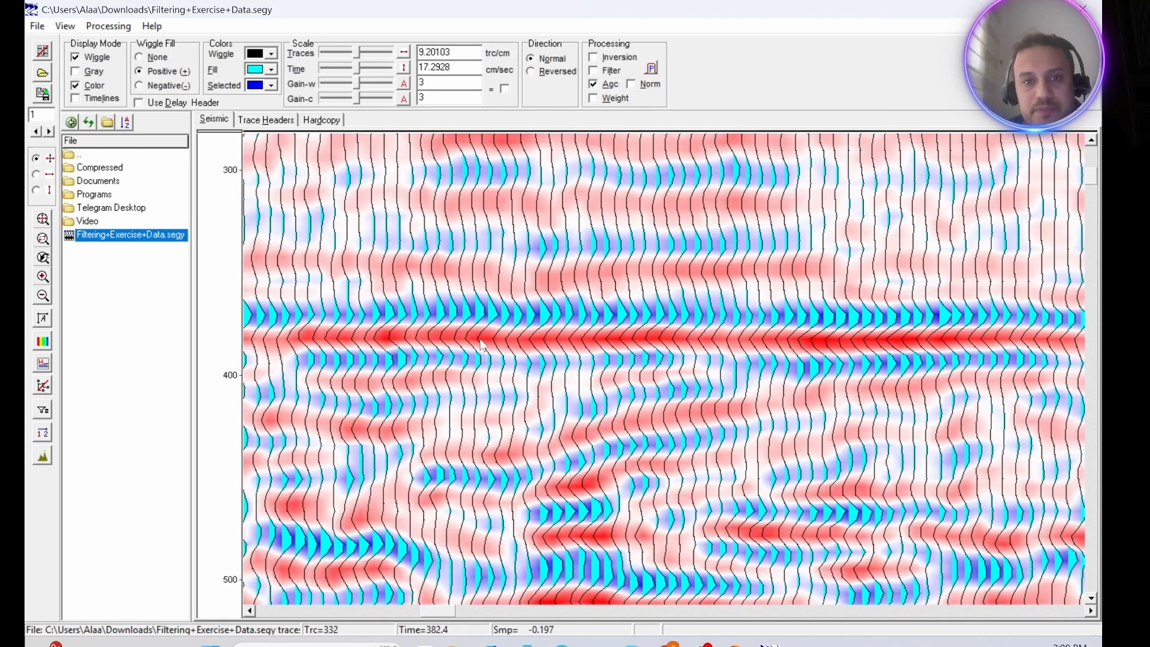
scroll(482, 344, down, 1)
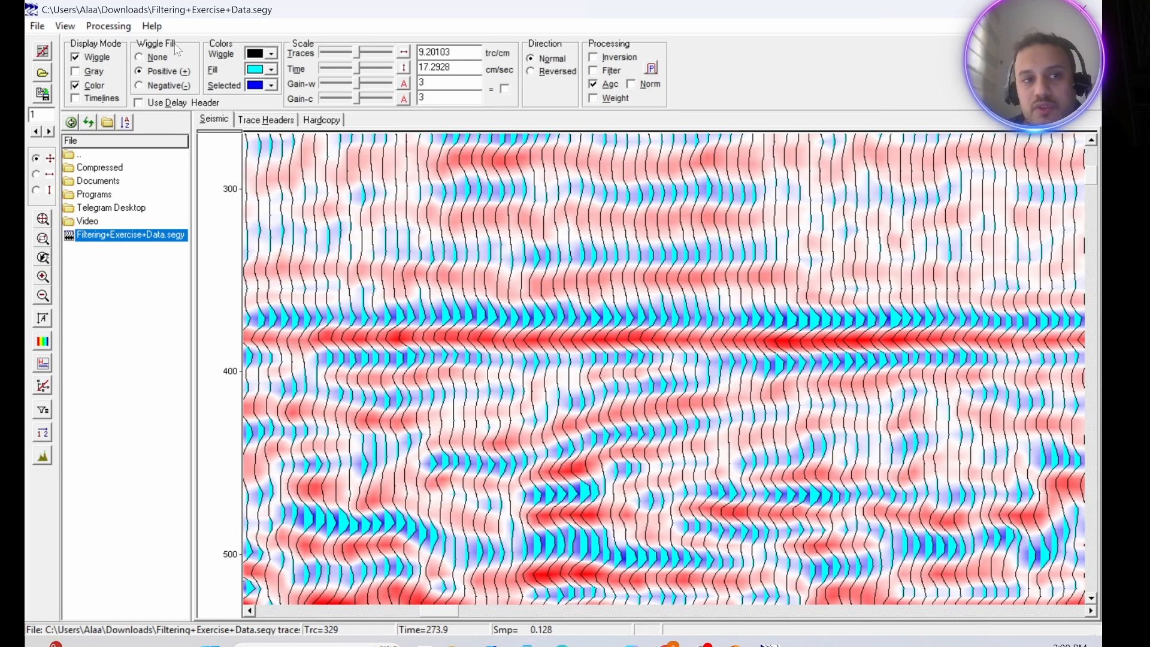
- Compare negative wiggle fill with positive, keep the positive fill, and change the fill color to yellow
scroll(265, 200, up, 3)
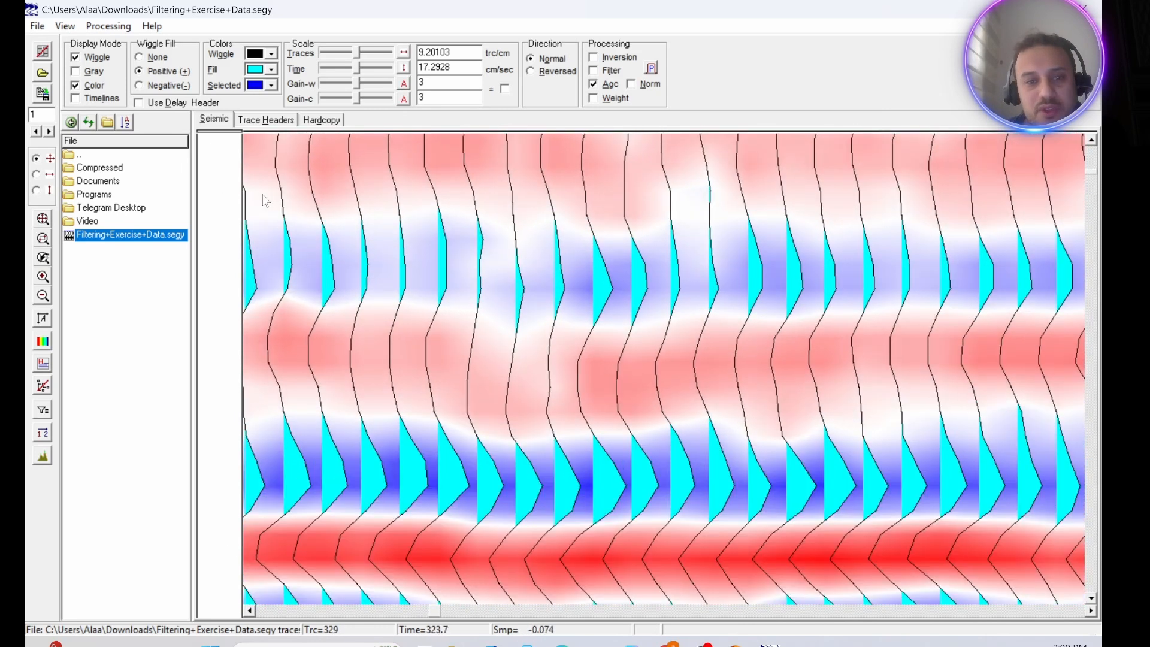
click(140, 85)
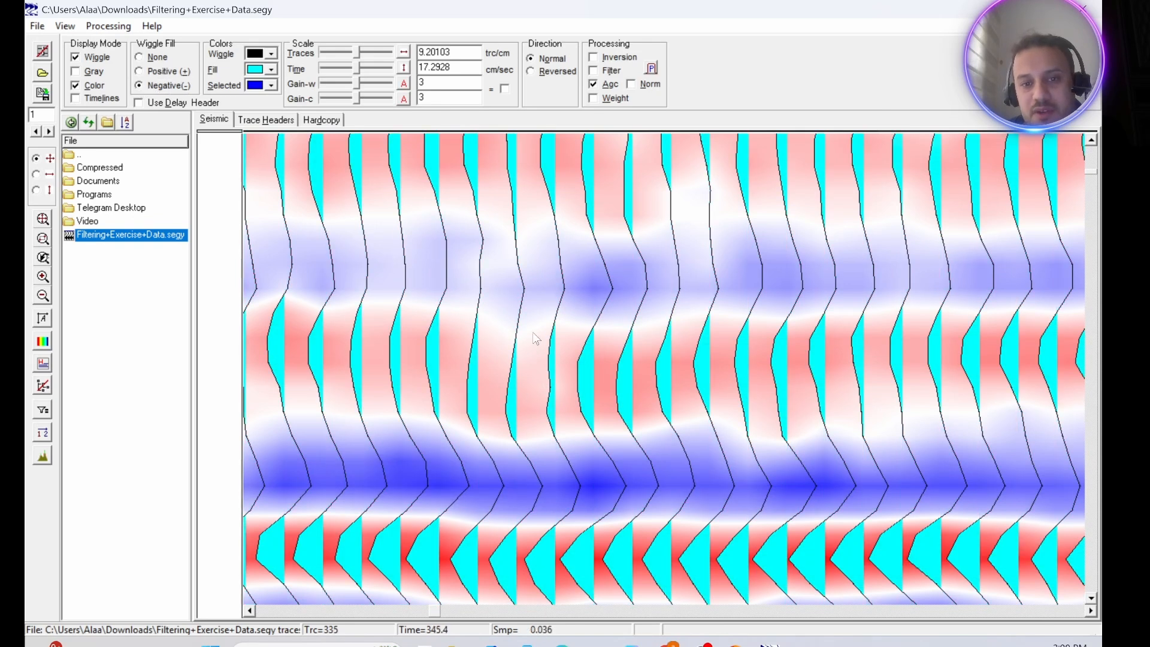
click(140, 71)
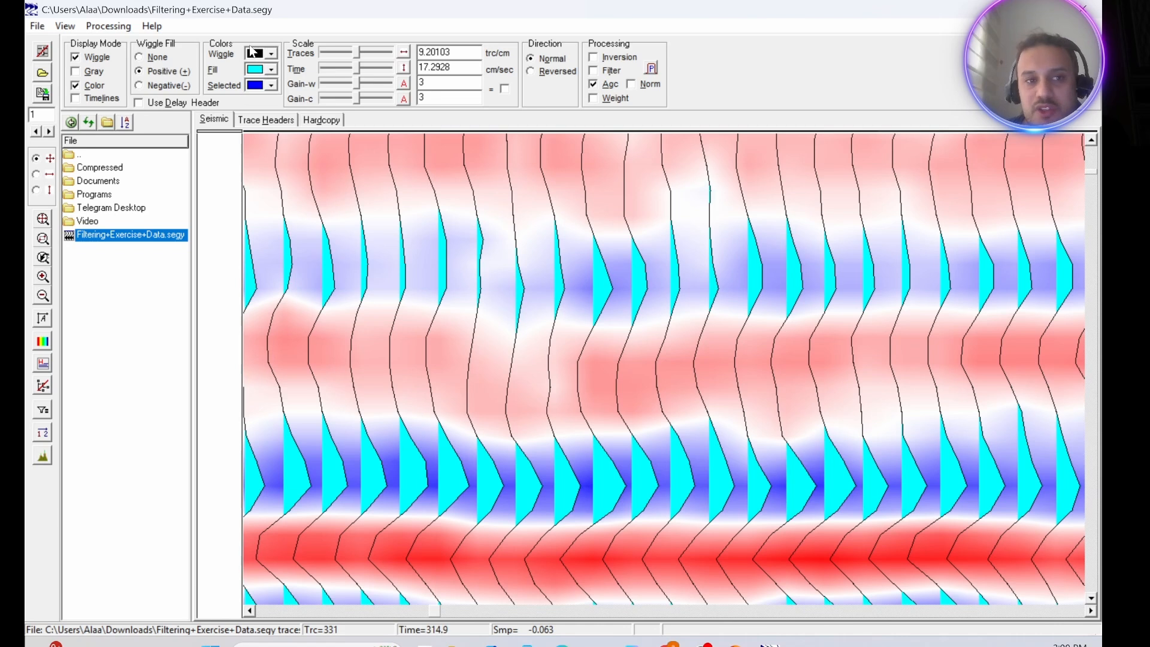
click(271, 69)
click(253, 102)
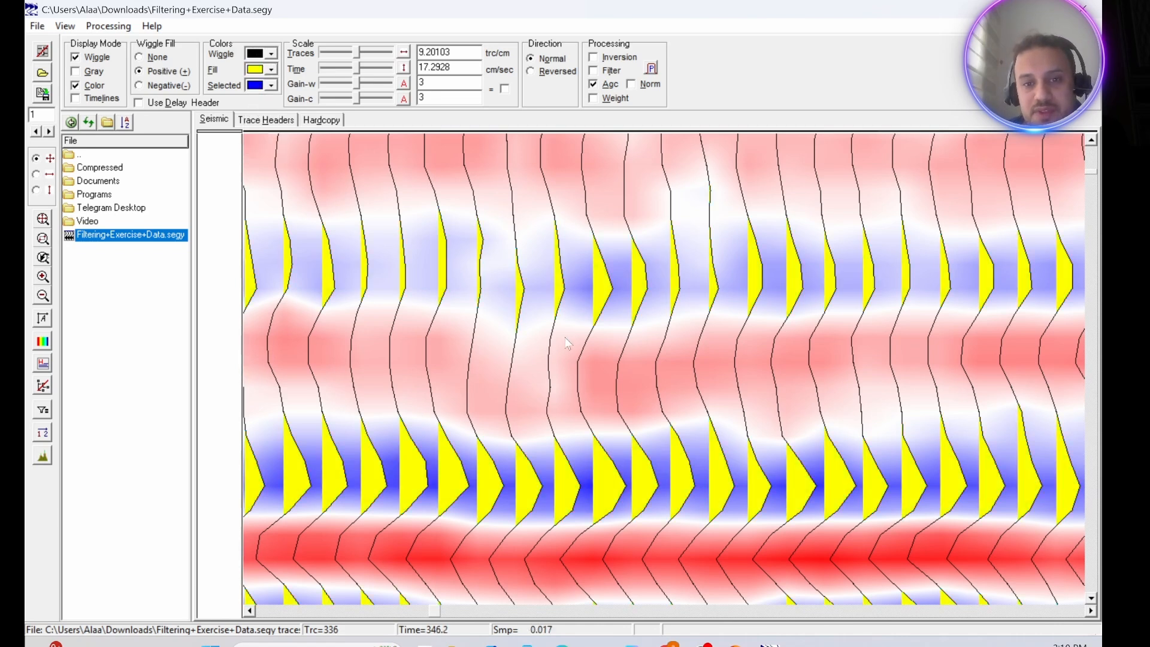
scroll(609, 388, down, 6)
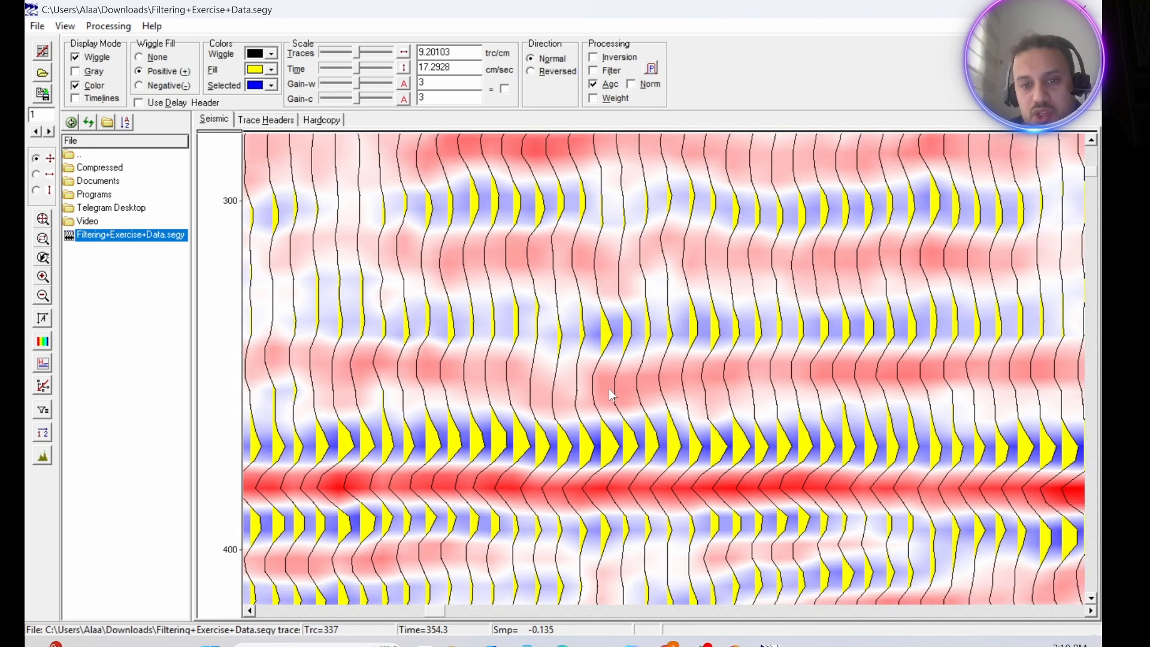
scroll(593, 359, up, 4)
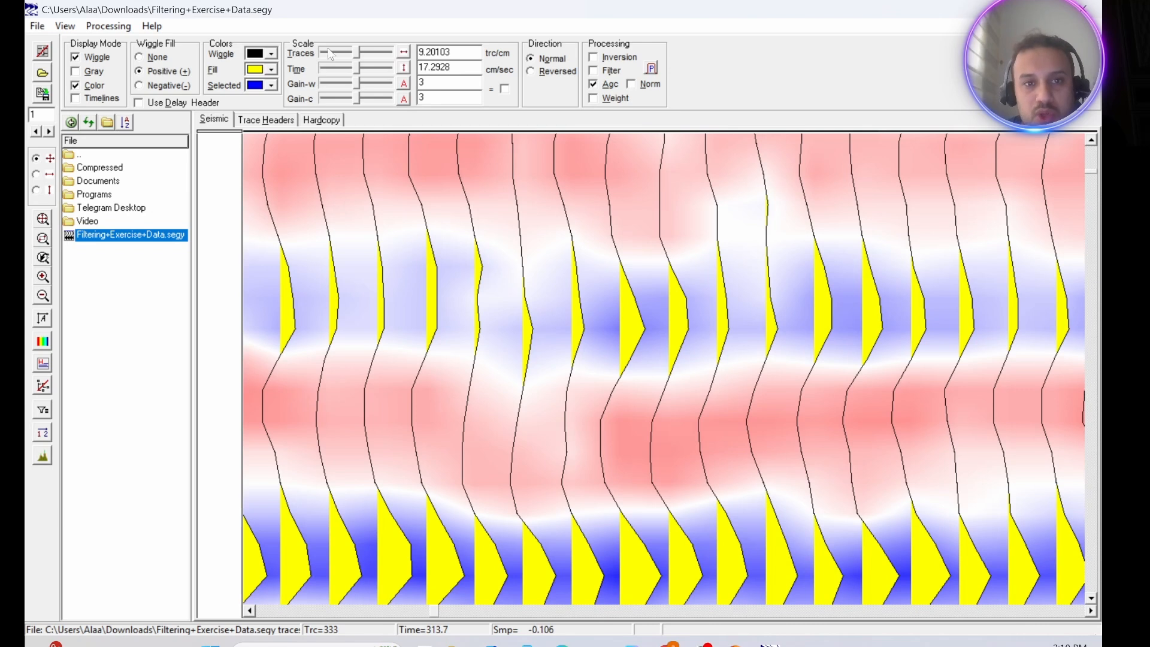
- Fit all traces and the full time range of the seismic section into the view
click(405, 52)
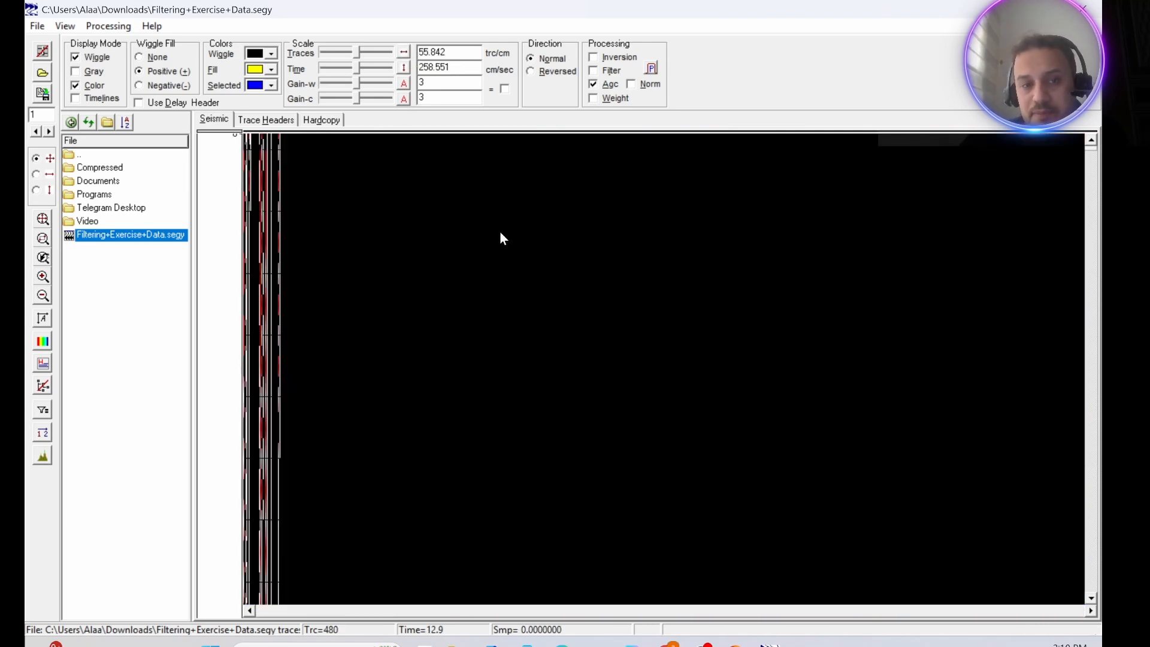
click(403, 67)
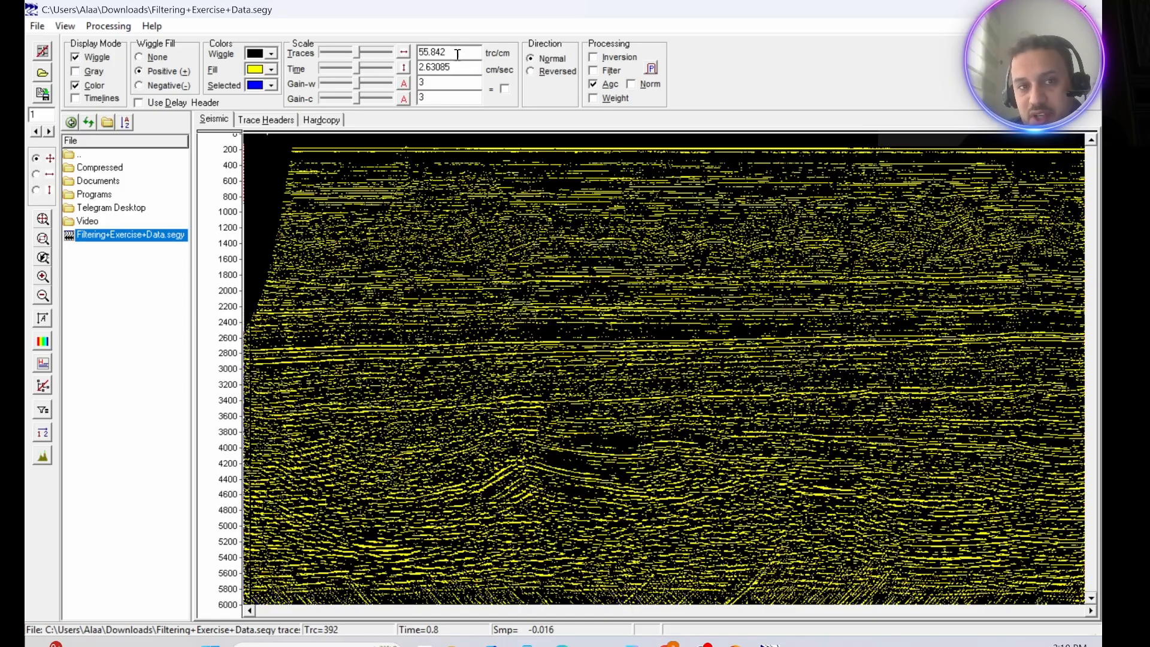
scroll(544, 300, down, 3)
- Select a single trace in the middle of the section, just below the 2600 ms level
scroll(543, 300, up, 10)
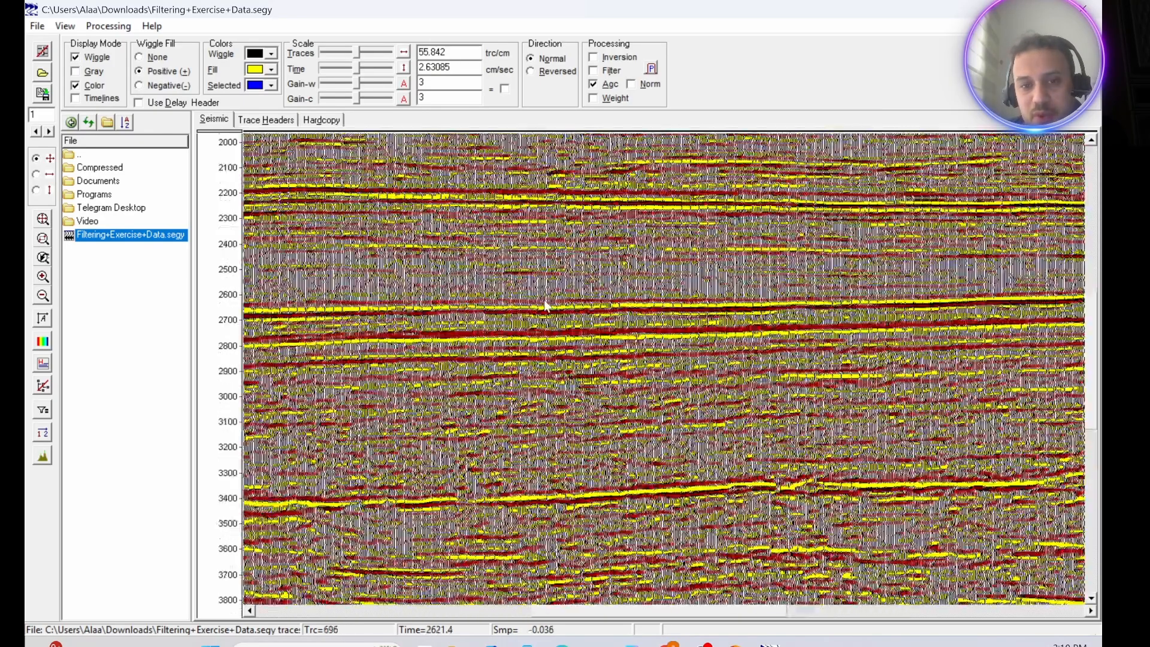
scroll(544, 300, down, 1)
scroll(543, 306, up, 5)
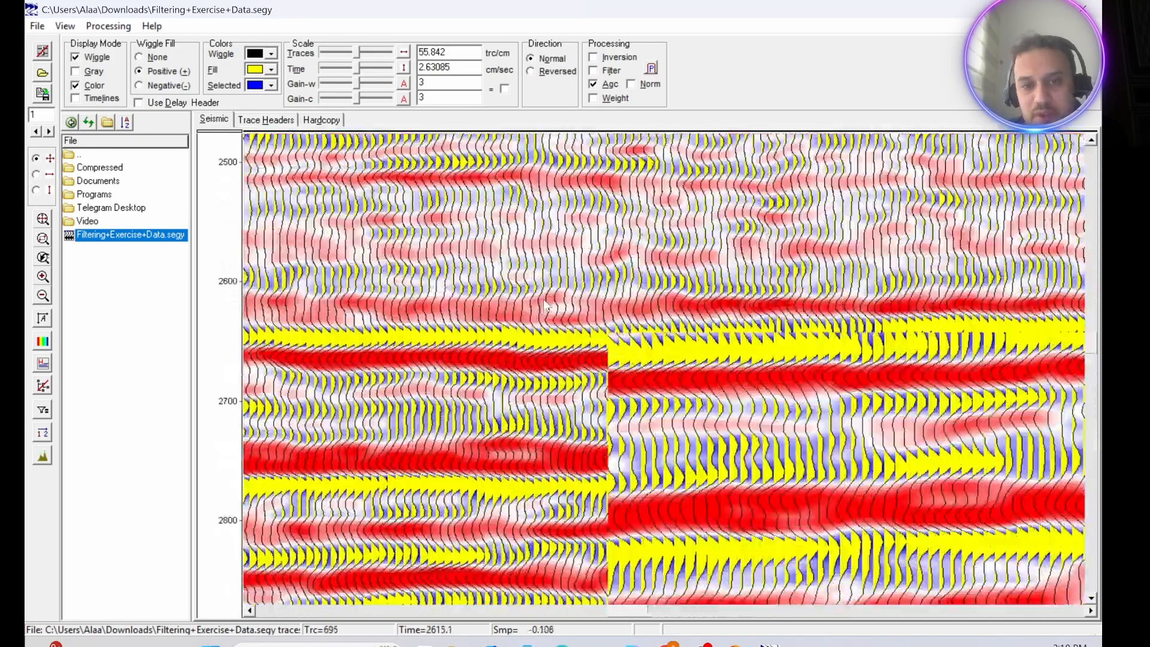
scroll(545, 305, up, 2)
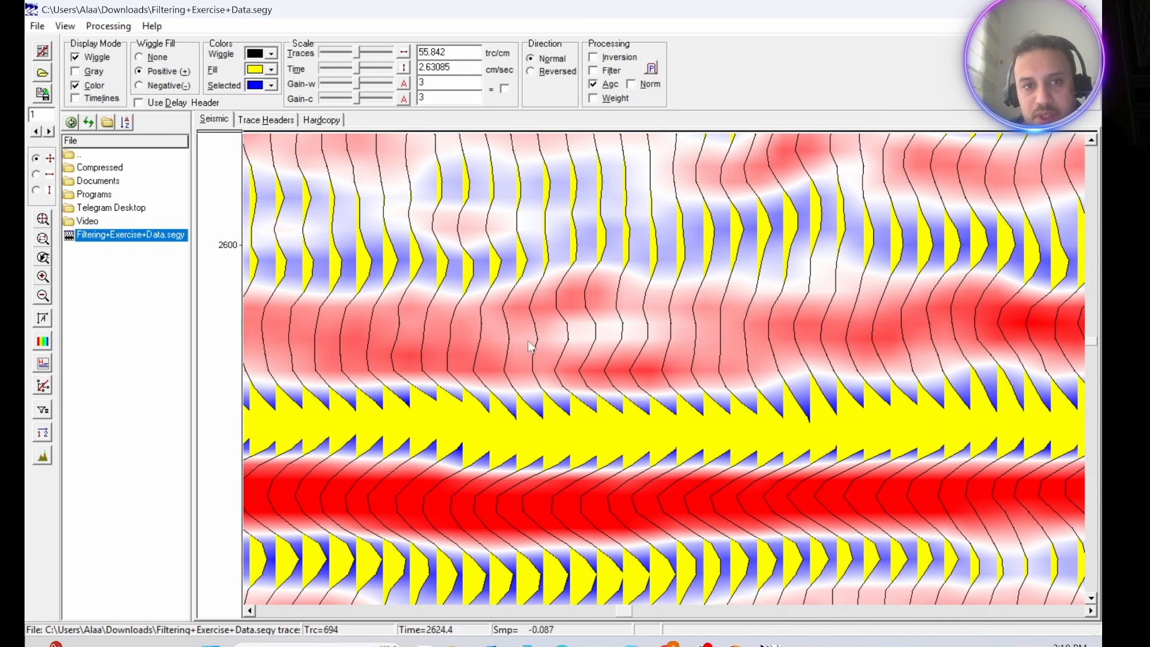
click(569, 339)
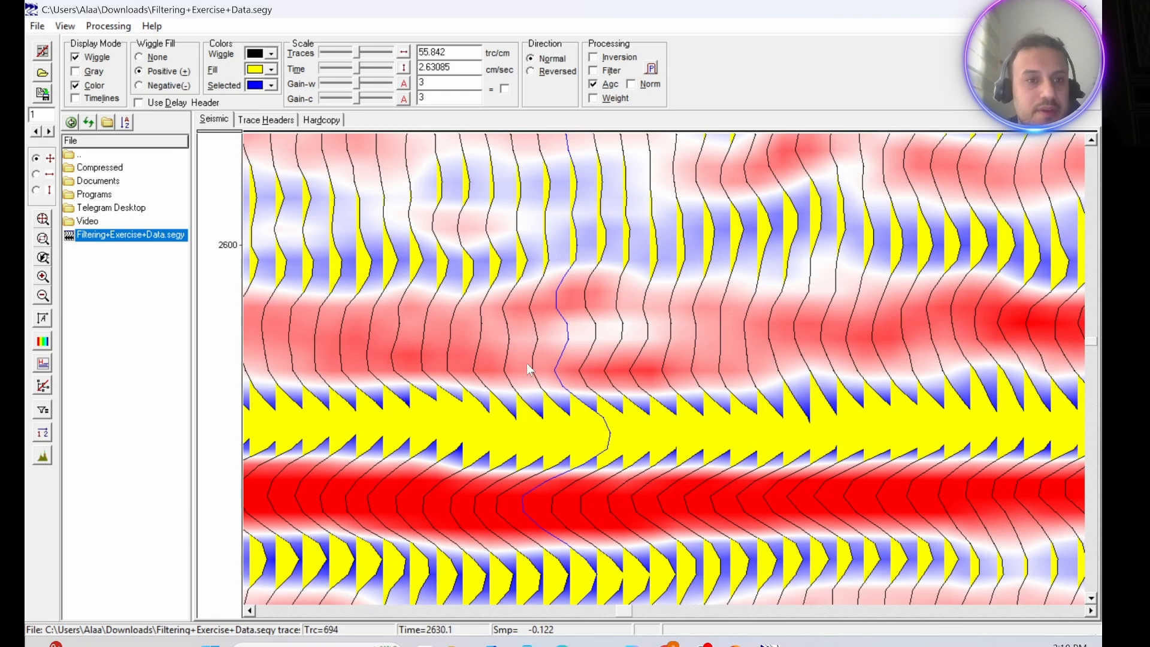
scroll(526, 363, down, 4)
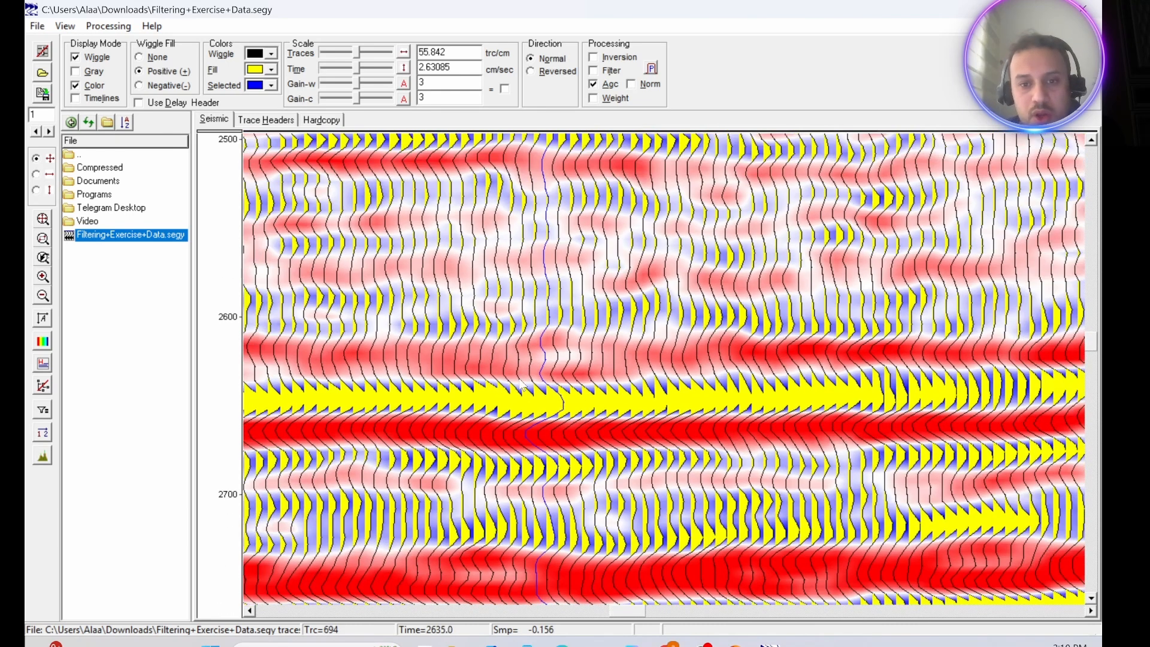
- Open the processing parameters, move the dialog aside, and examine the section's reflections just below 2600 ms
click(100, 28)
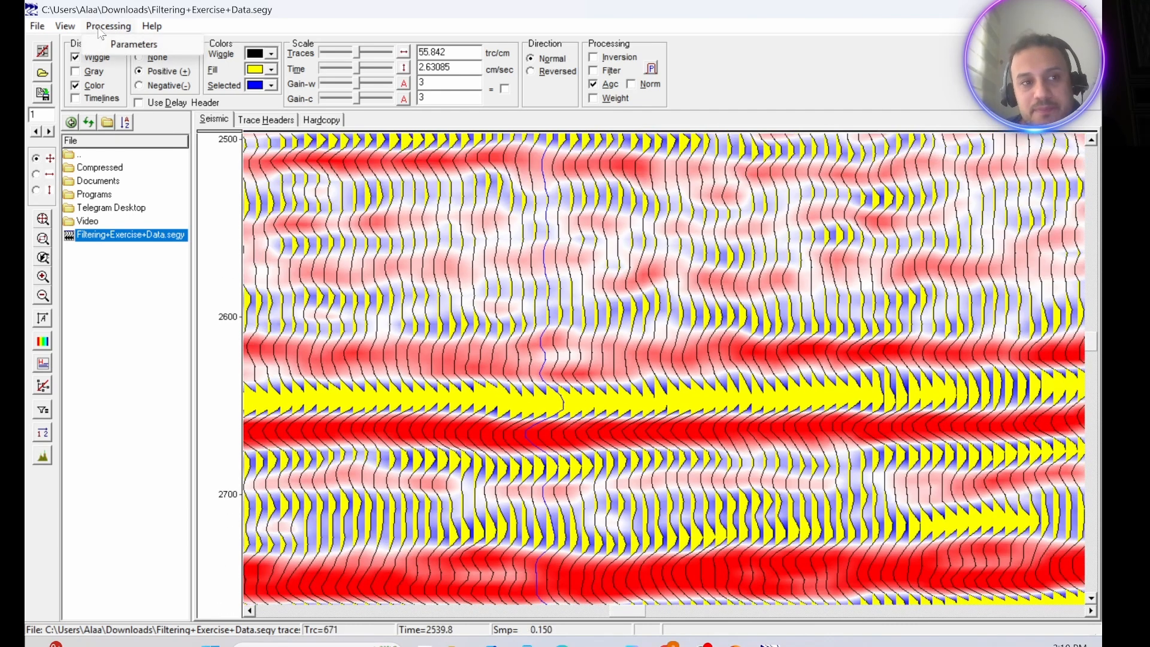
click(124, 46)
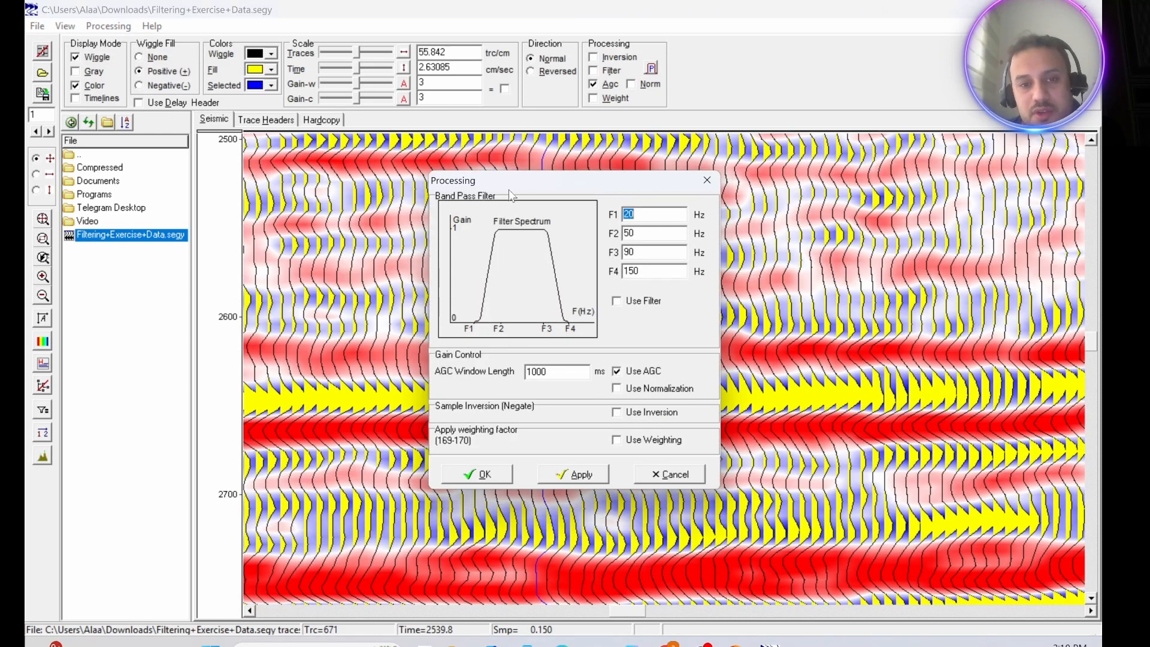
drag(542, 186, 318, 154)
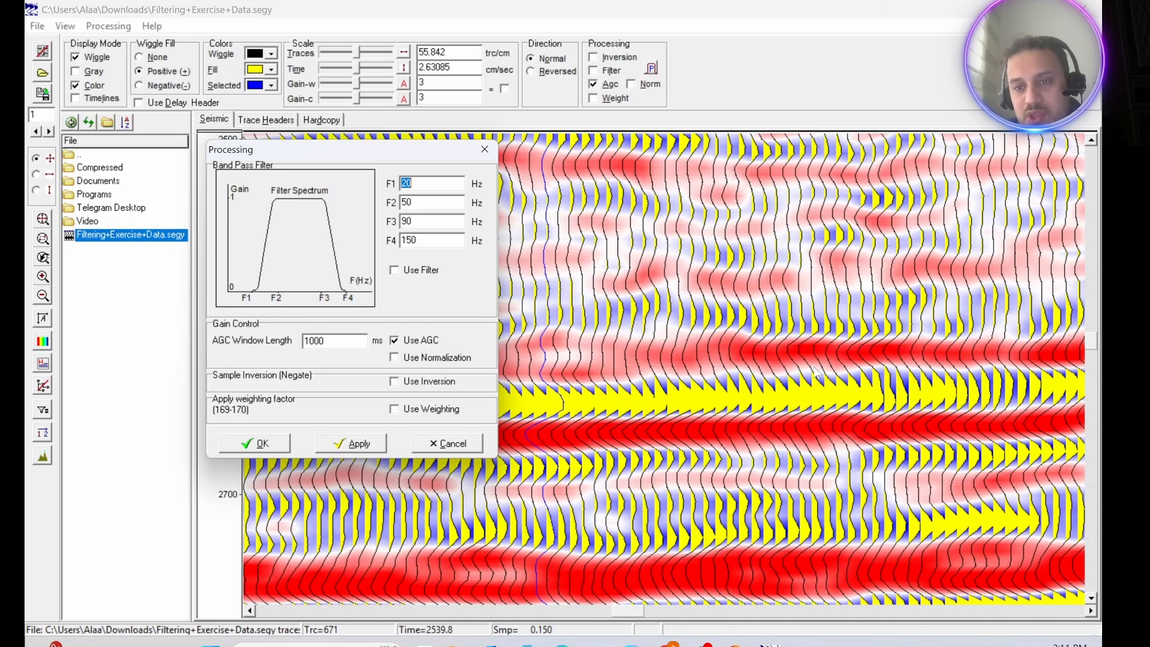
scroll(812, 365, up, 1)
scroll(786, 345, up, 1)
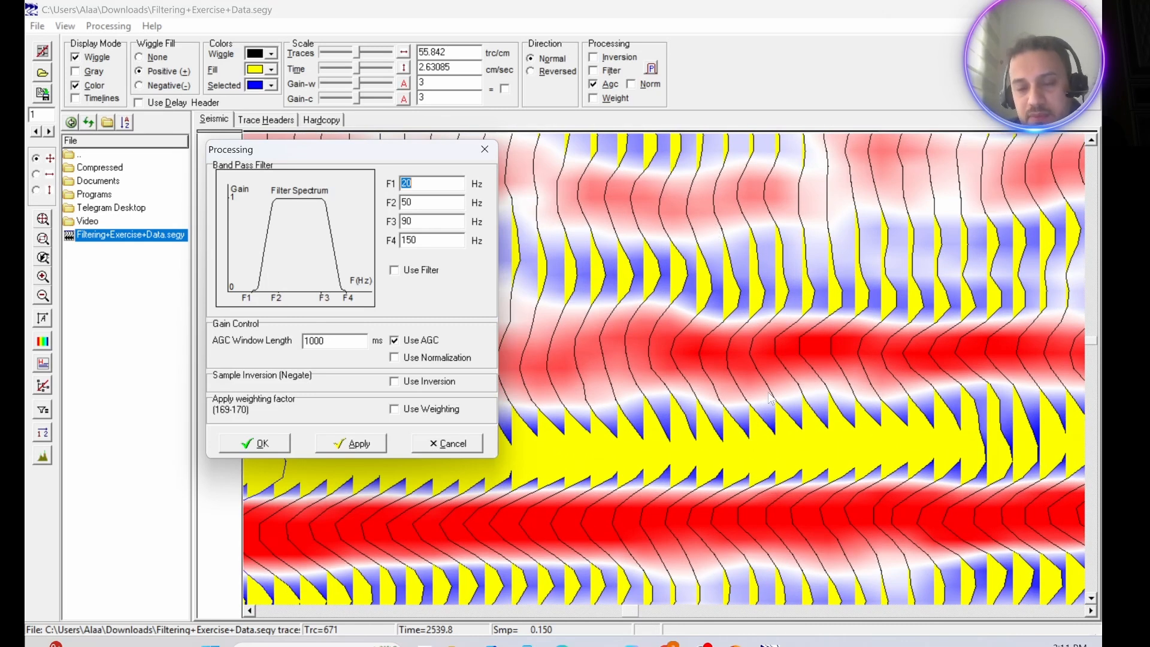
scroll(746, 354, up, 1)
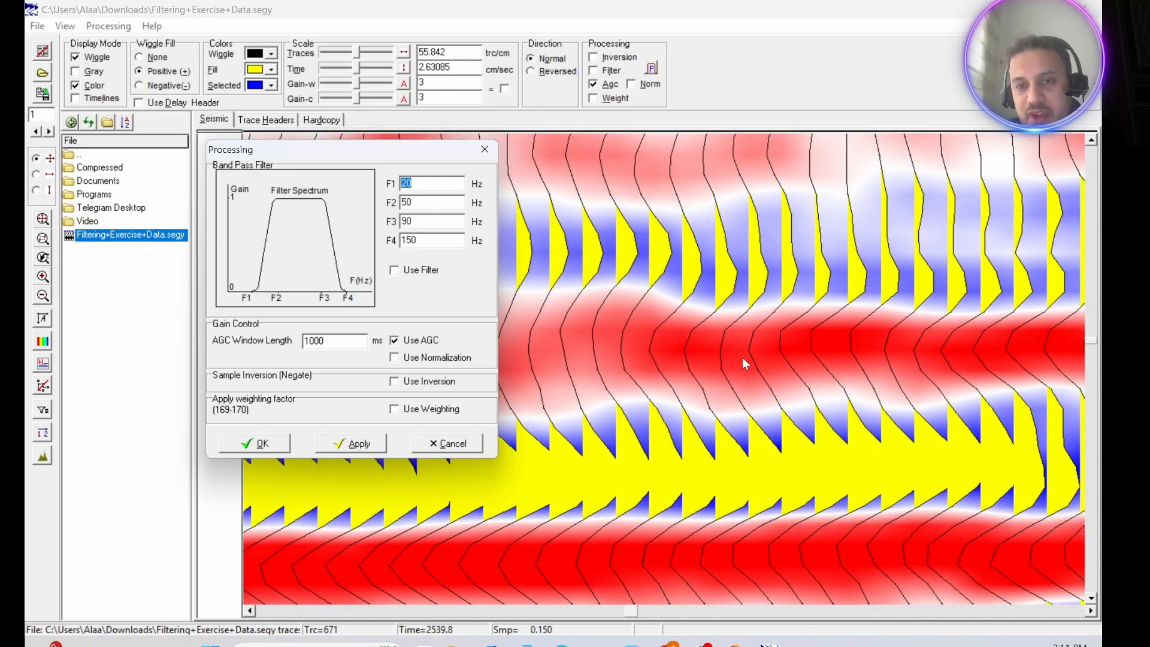
scroll(743, 357, down, 2)
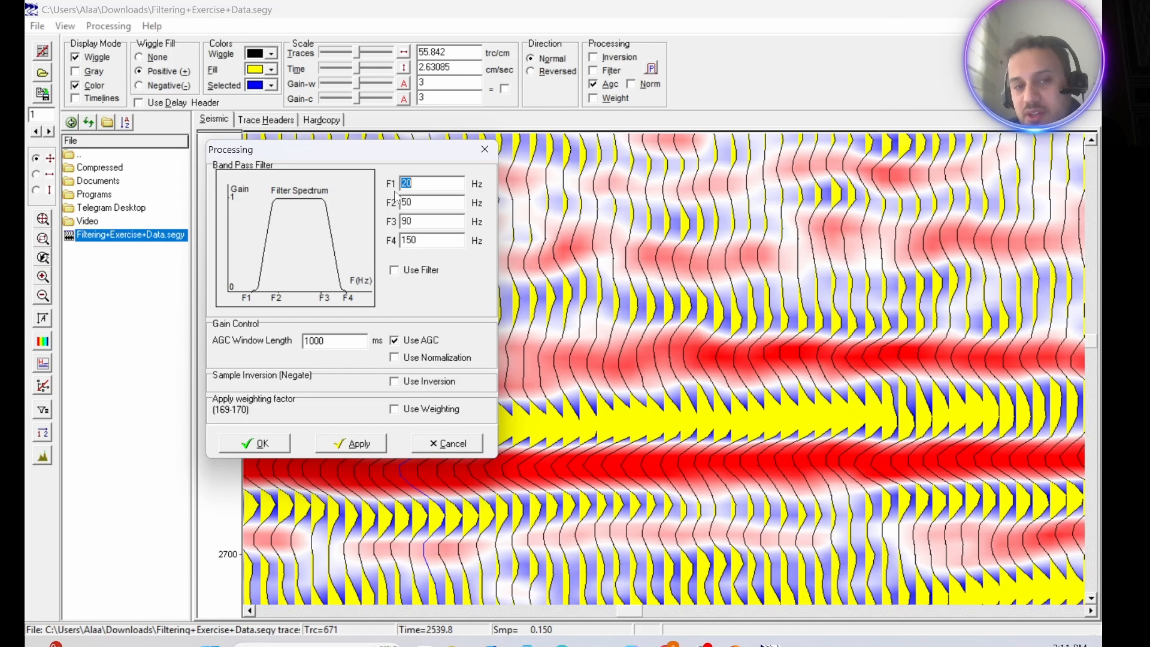
- Set the band-pass filter corners to F1 40, F2 45, F3 50 and F4 60 Hz, enable the filter and apply it
click(416, 187)
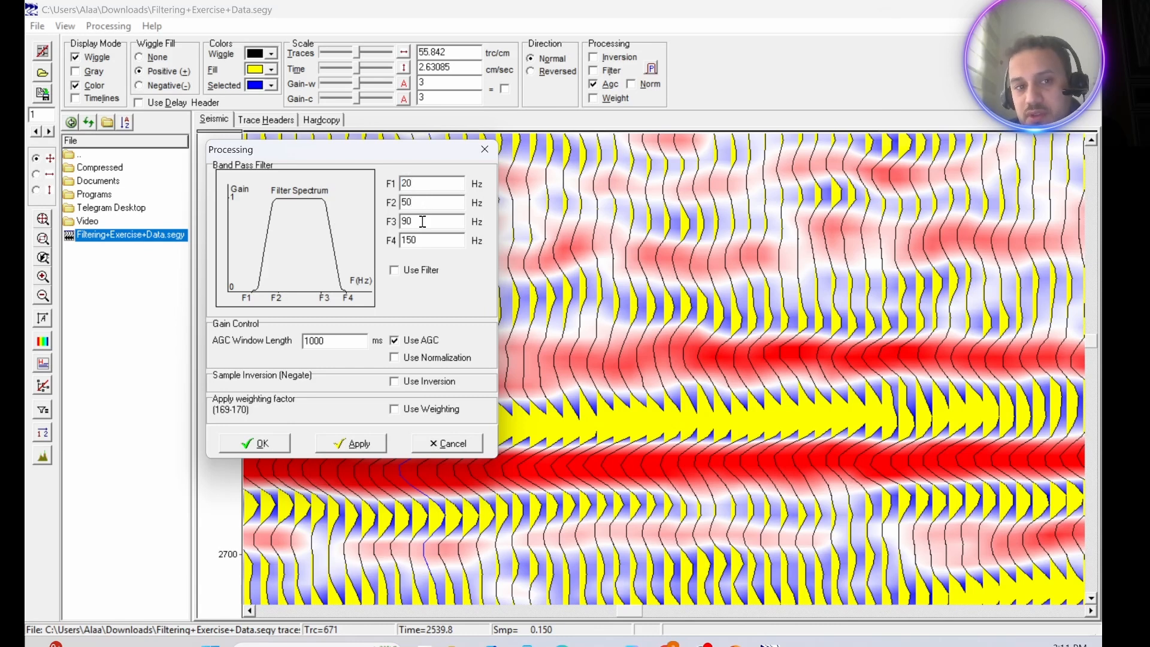
click(422, 222)
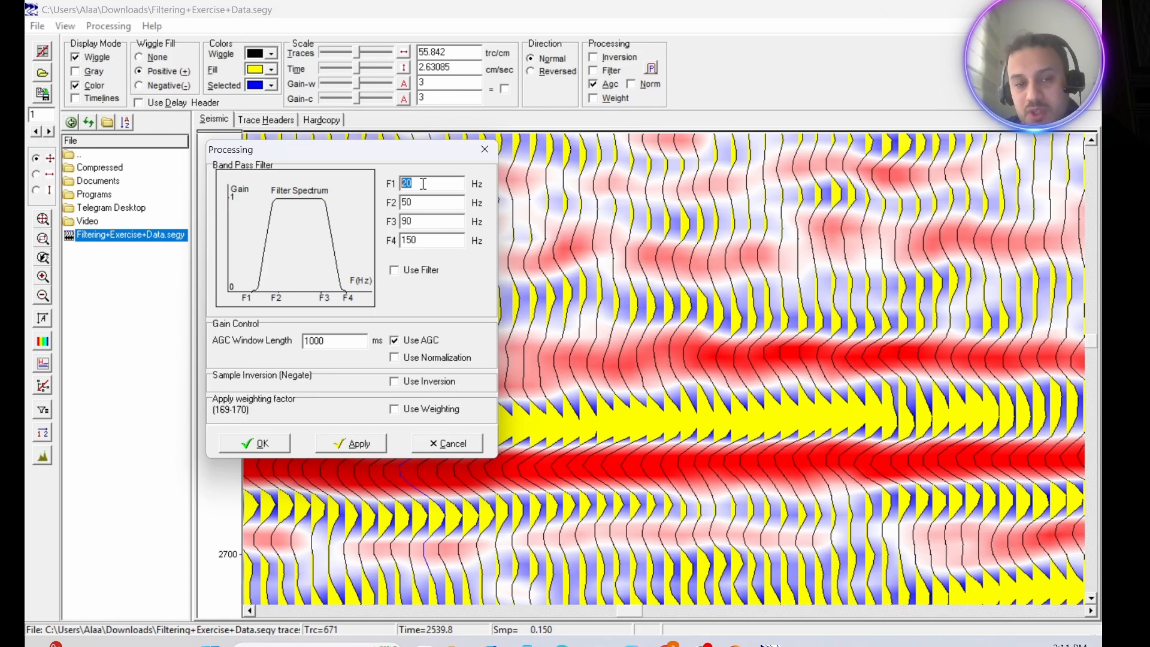
drag(428, 182, 364, 181)
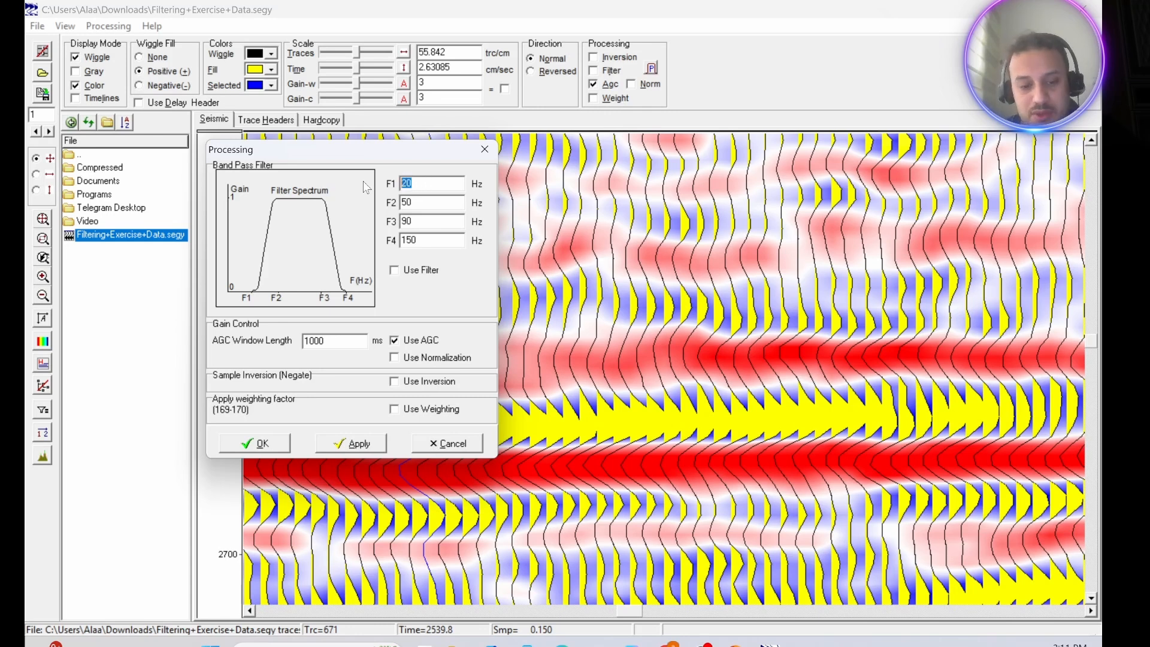
text(40)
drag(424, 207, 365, 201)
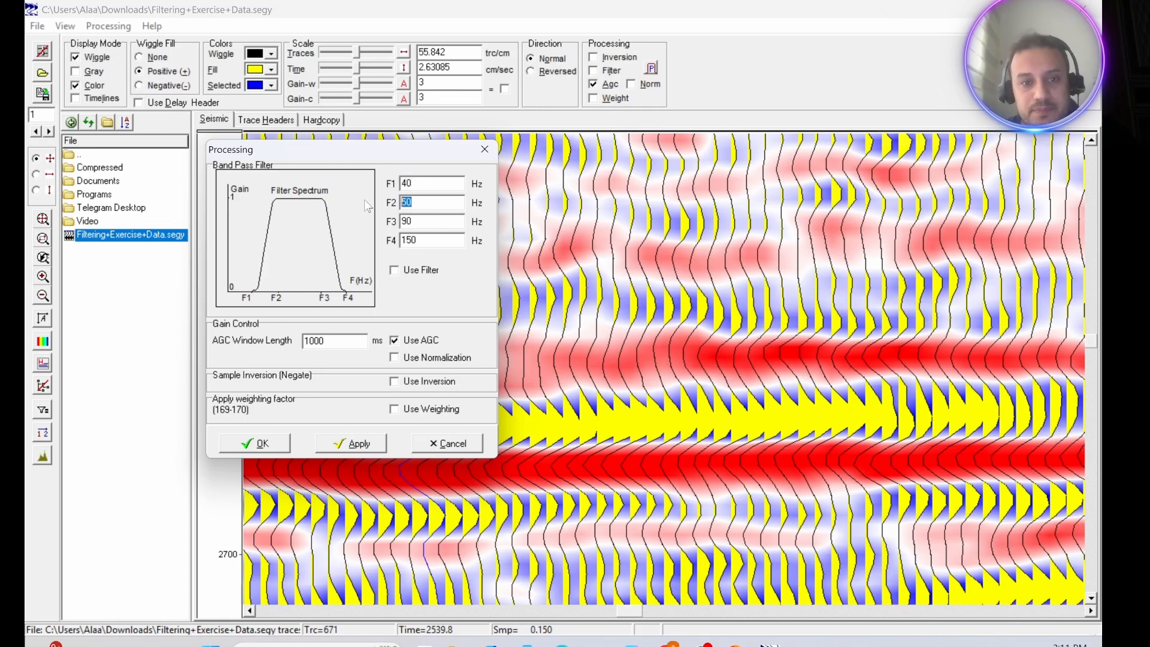
text(45)
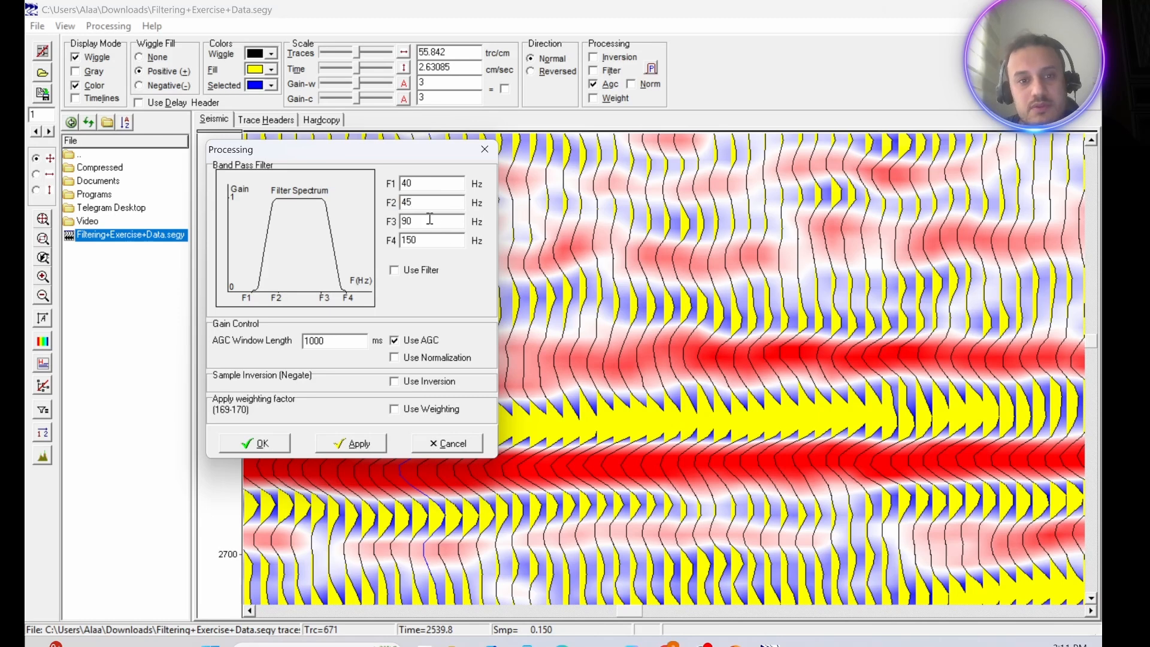
drag(431, 221, 374, 242)
text(5)
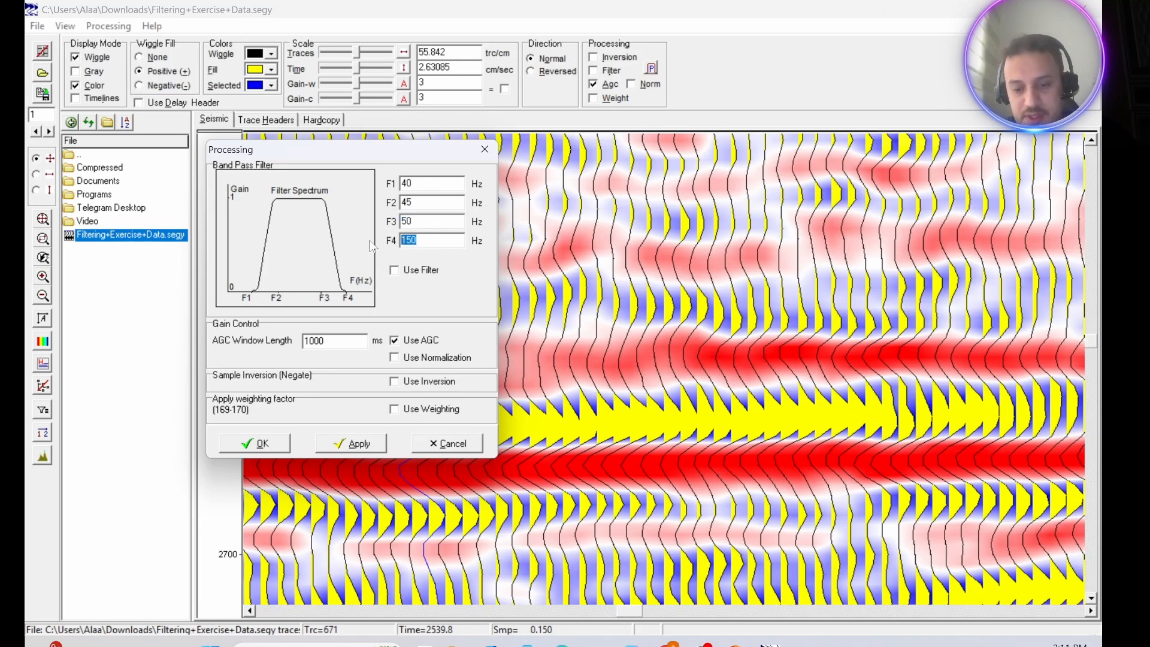
text(60)
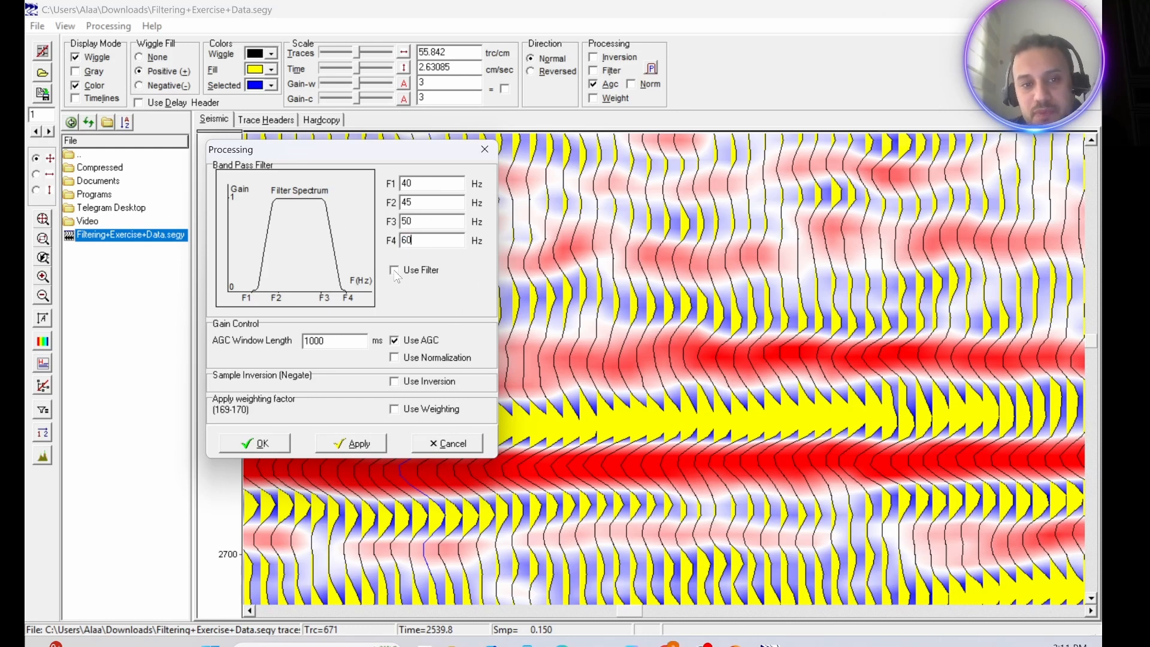
click(425, 273)
click(361, 441)
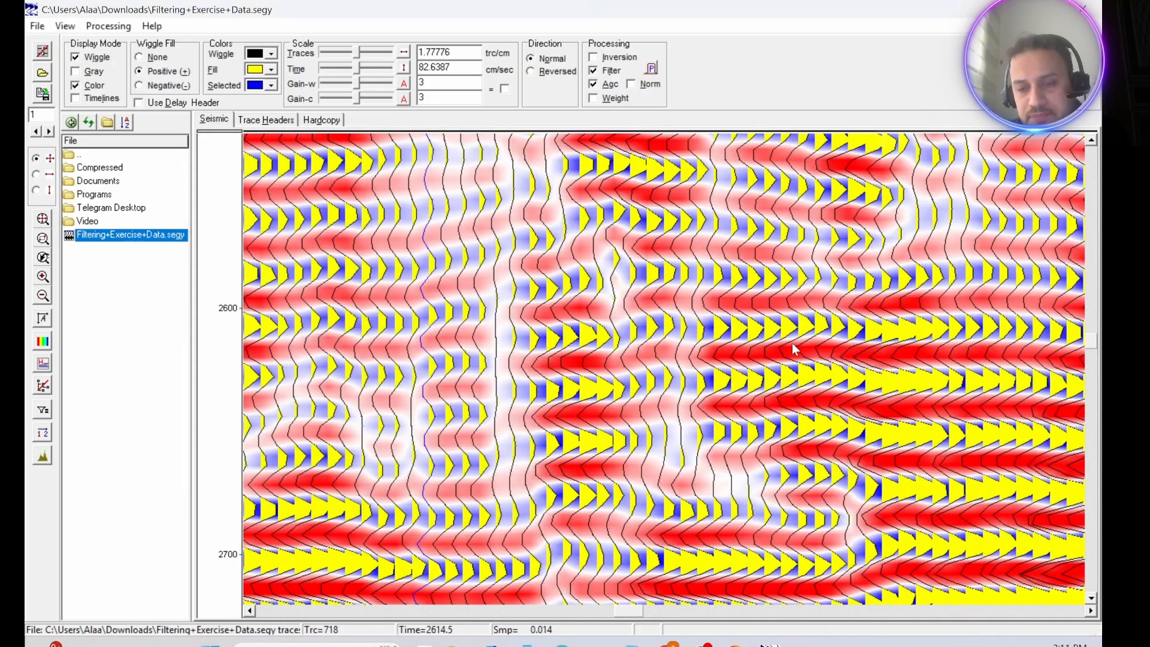
- Examine the 40-45-50-60 Hz filtered section at several scales, from the broad view down to individual traces near 2600 and 2300 ms
scroll(794, 349, down, 5)
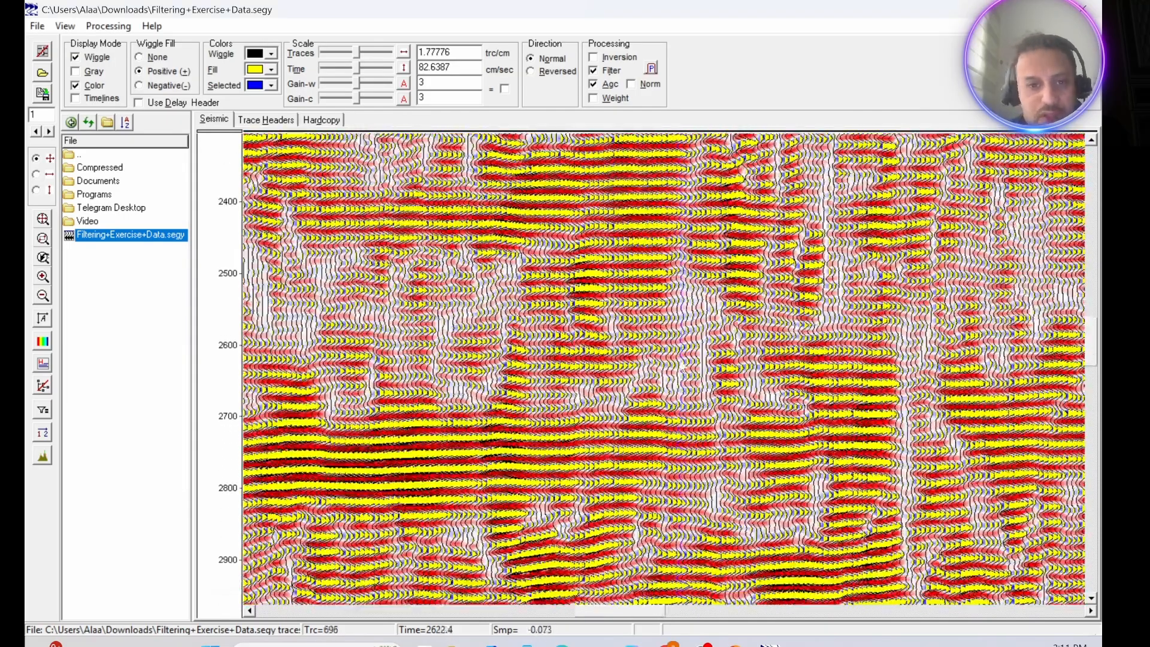
scroll(682, 365, up, 5)
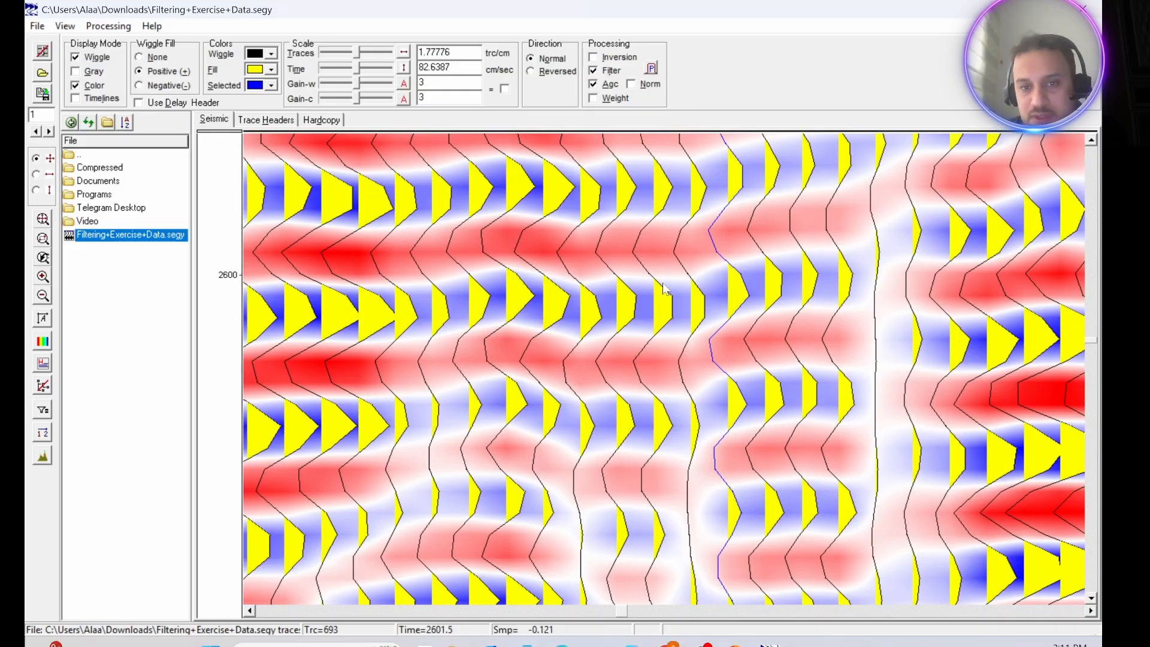
scroll(753, 526, down, 5)
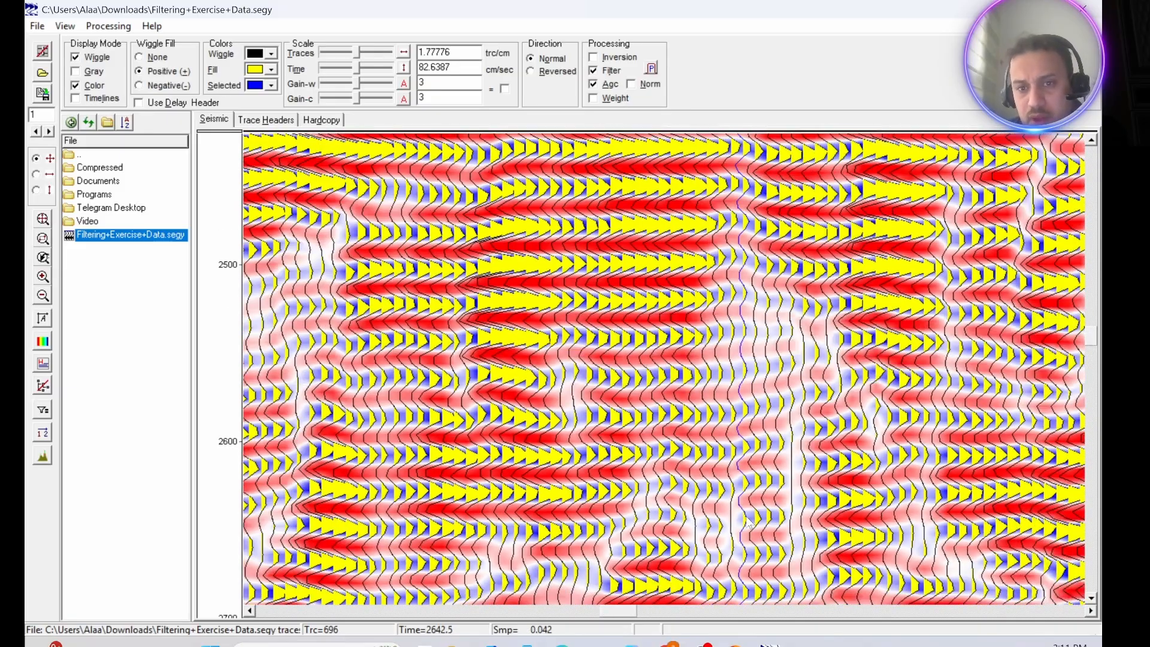
scroll(750, 522, down, 4)
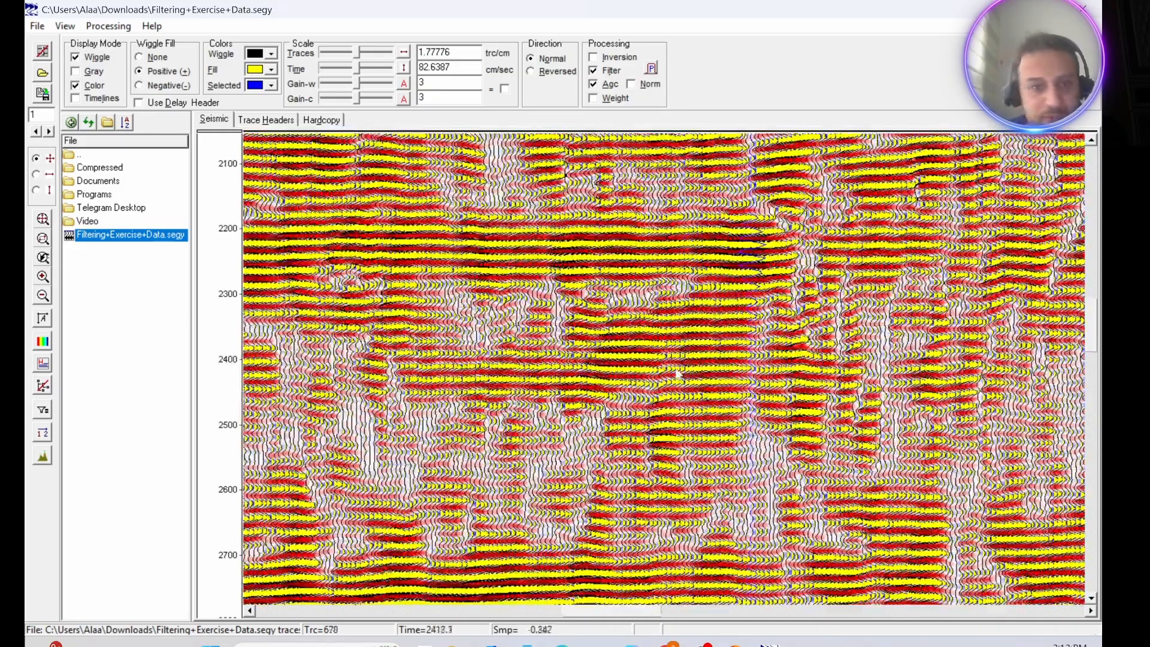
scroll(672, 372, down, 4)
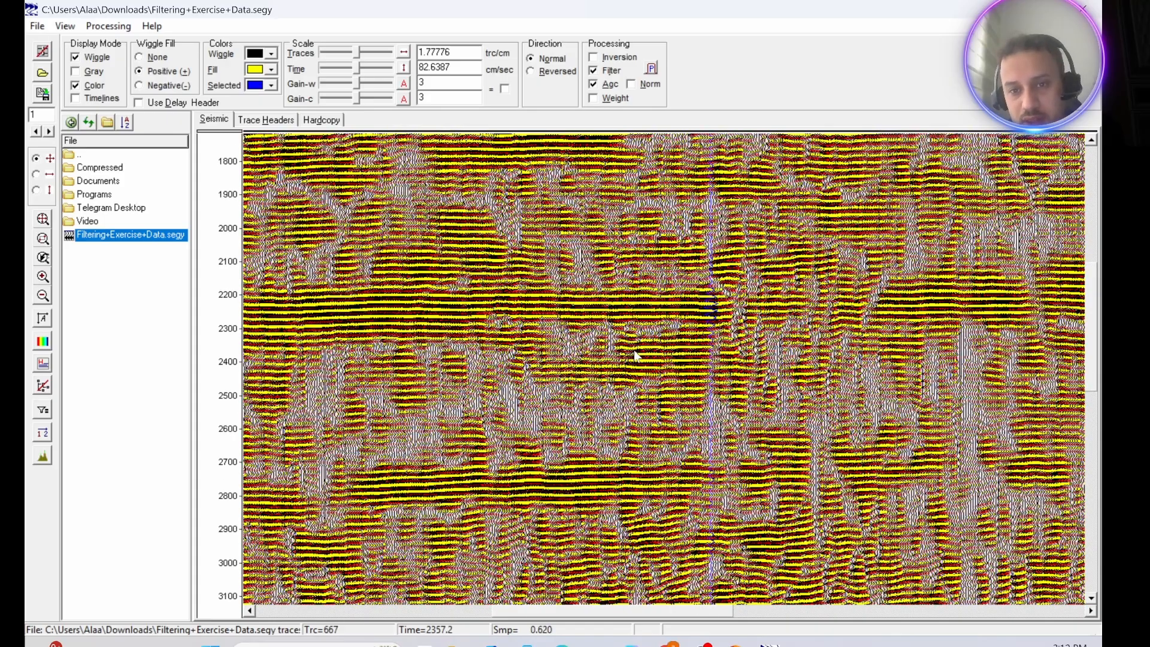
scroll(632, 352, up, 8)
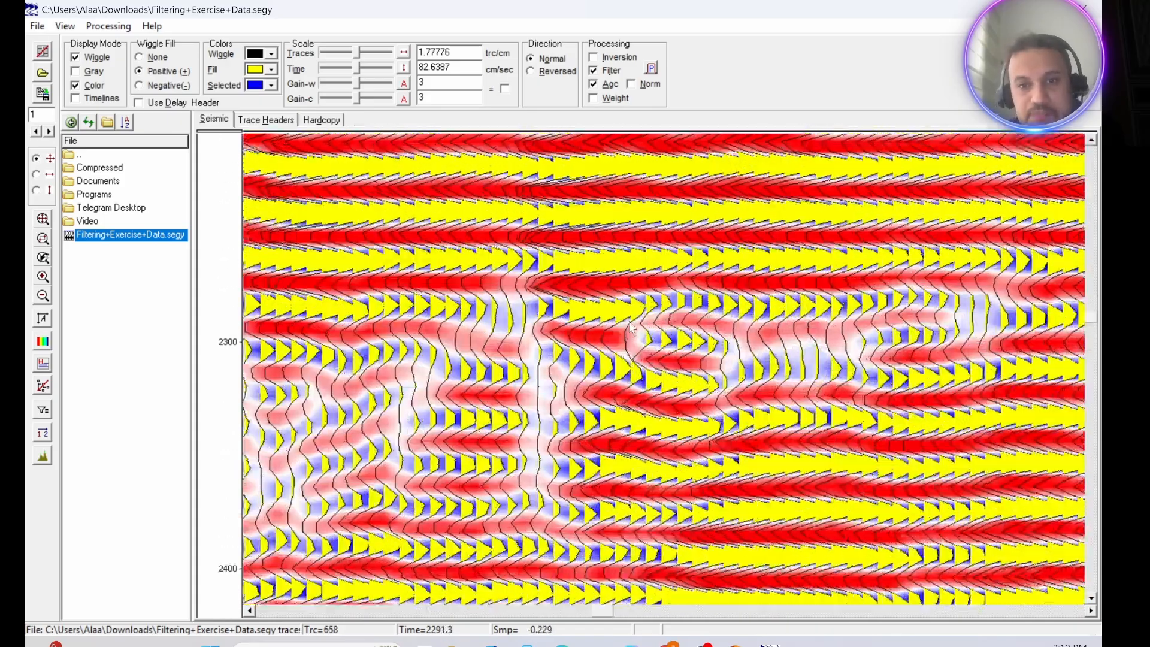
scroll(700, 278, up, 2)
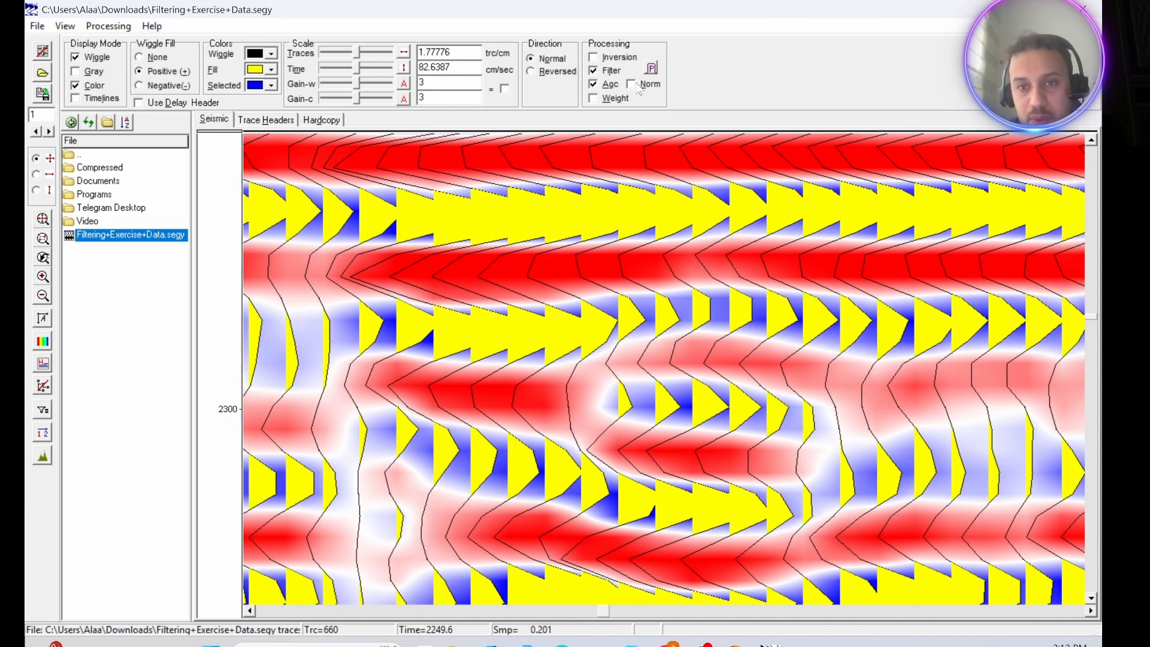
- Change the band-pass filter corners to F1 5, F2 10, F3 15 and F4 20 Hz, and apply them to the section
click(652, 68)
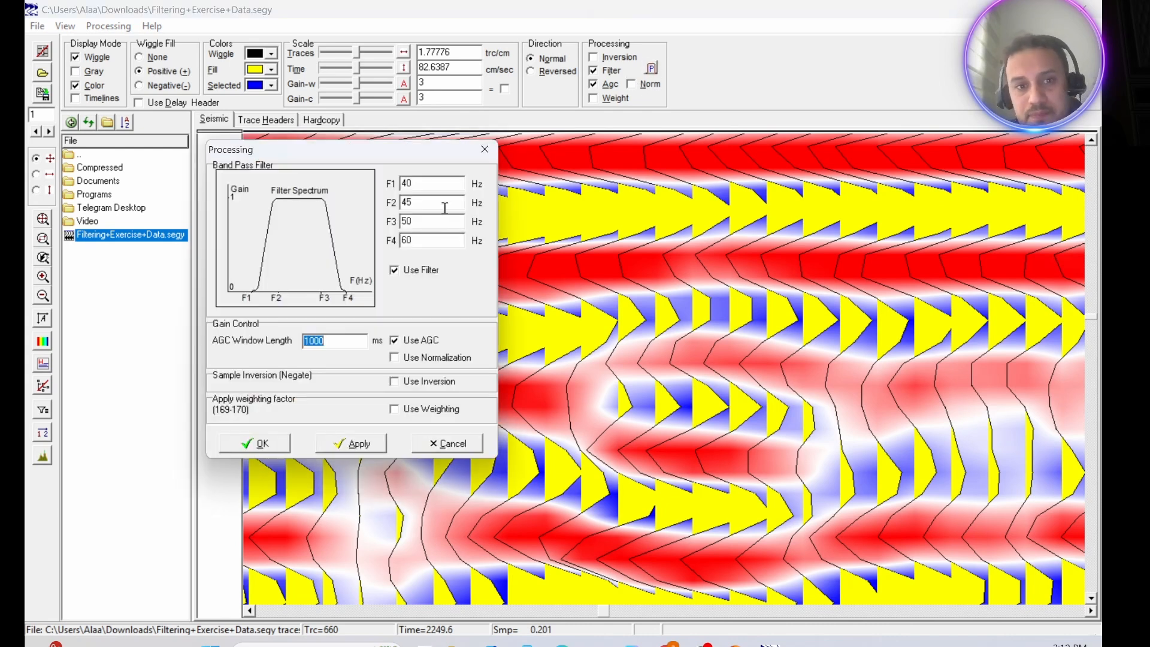
double_click(424, 183)
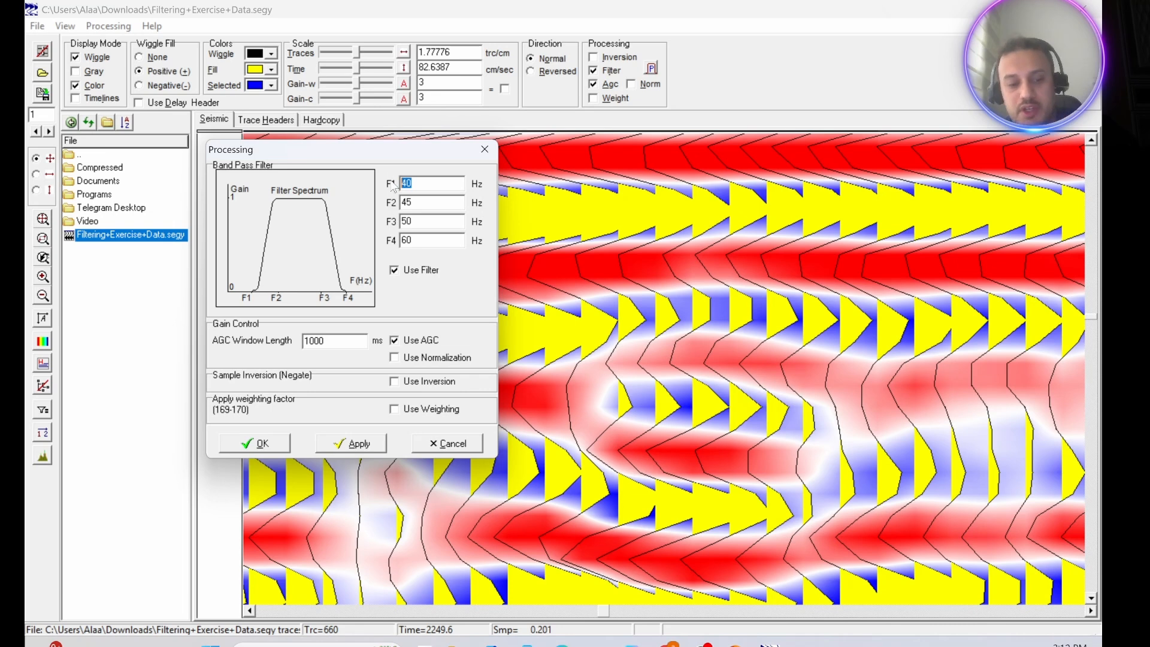
text(5)
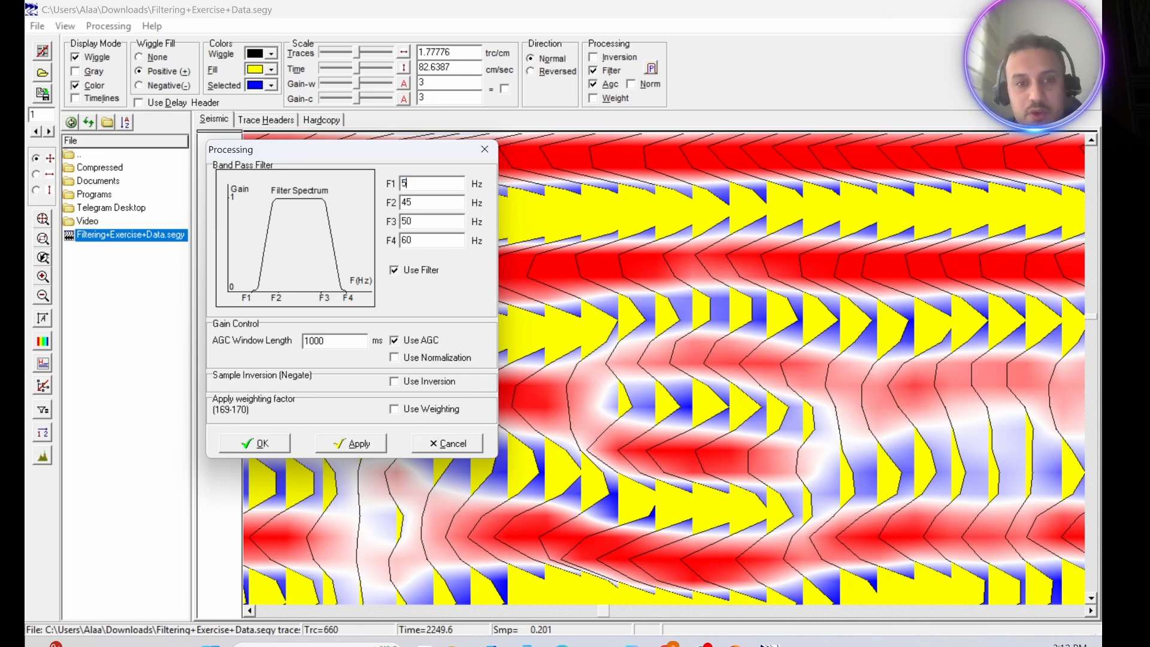
double_click(420, 202)
text(10)
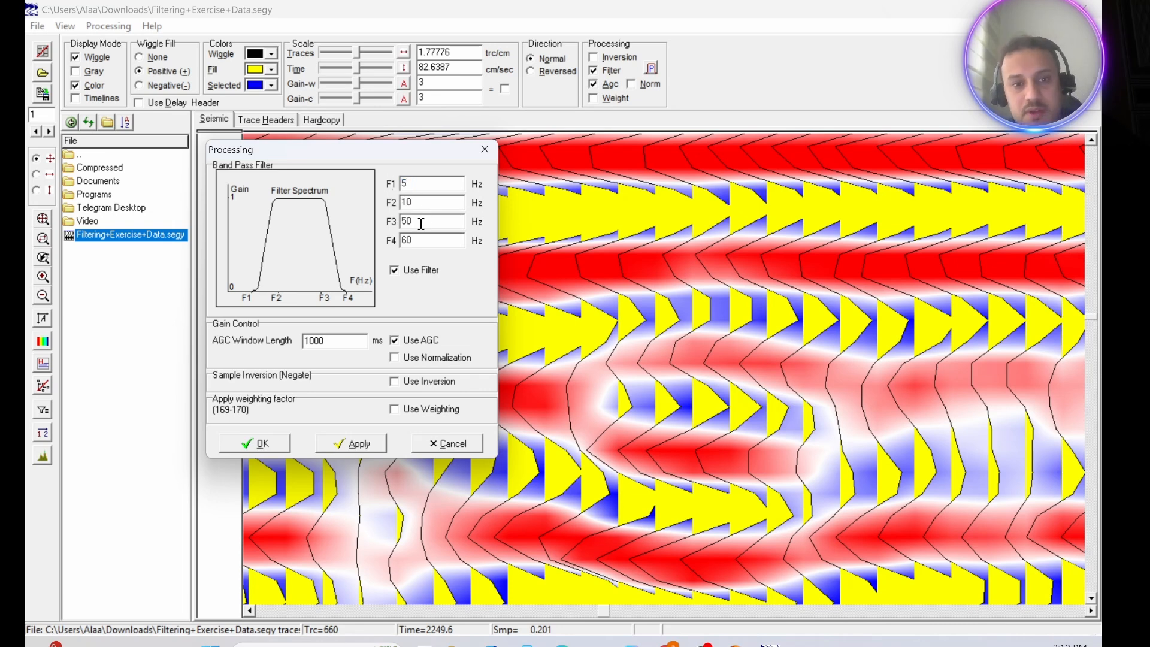
double_click(421, 222)
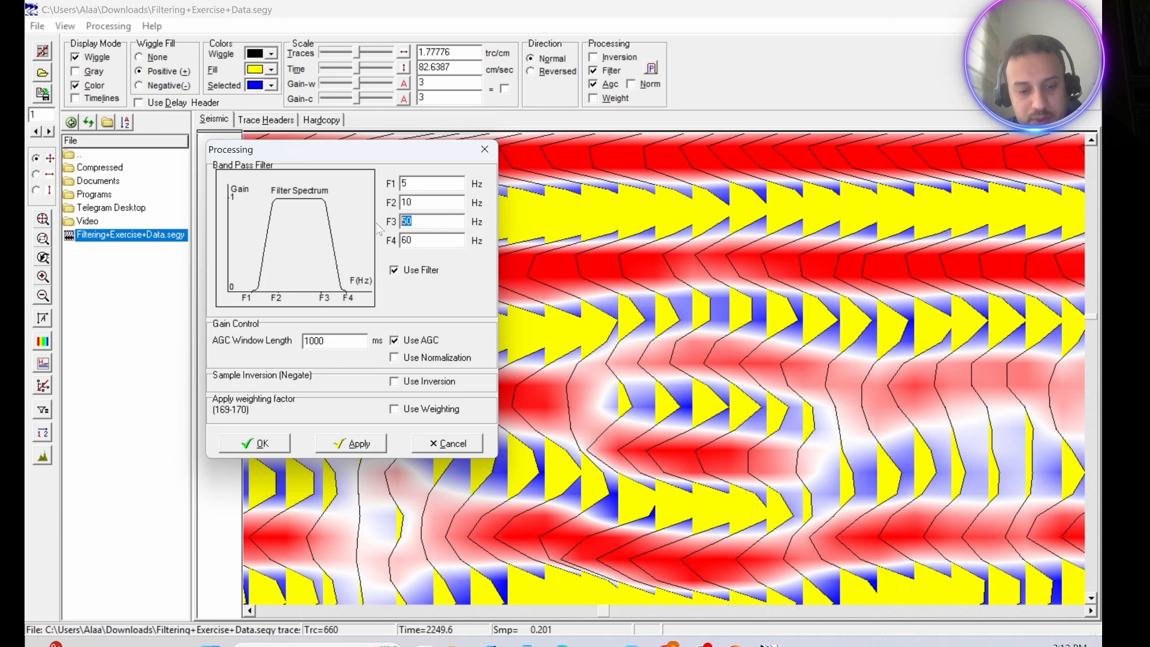
text(1)
double_click(435, 240)
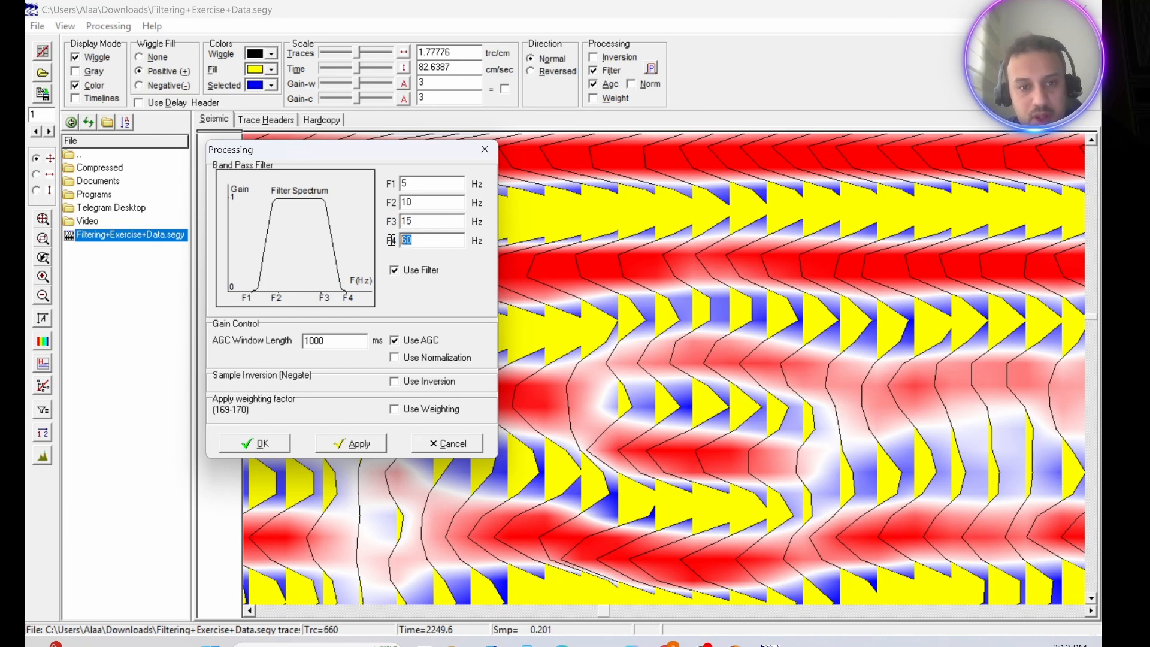
text(2)
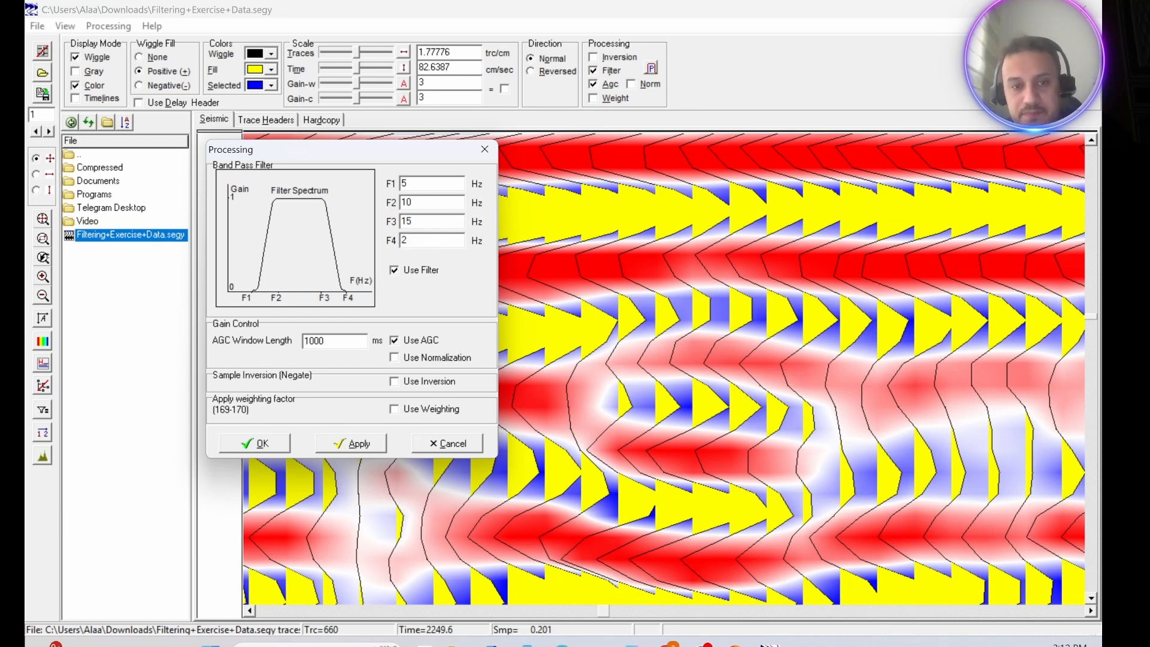
click(353, 443)
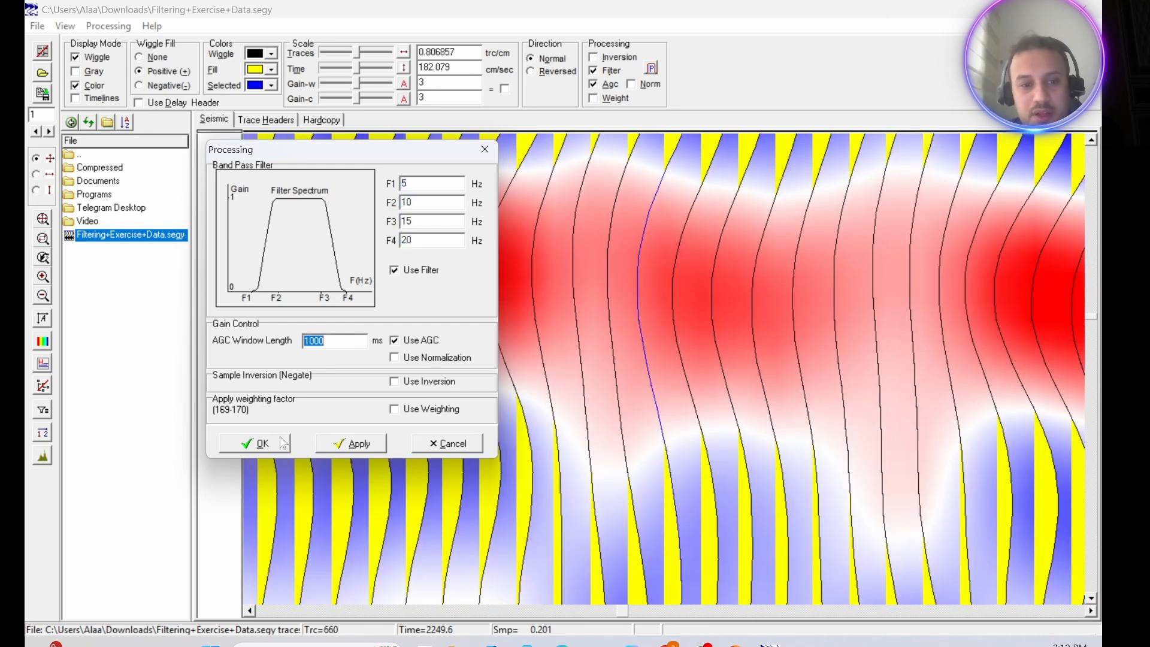
click(252, 443)
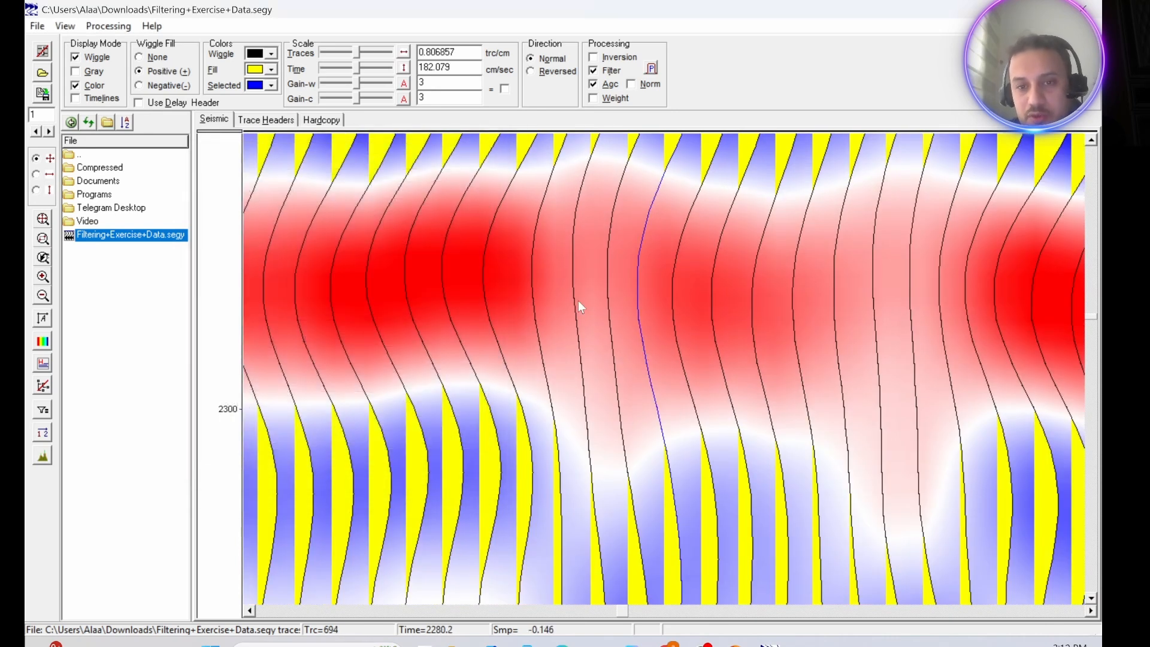
- Inspect the low-frequency section around 2300 ms, and display only the whole section's amplitude spectrum in the Spectrum window
scroll(598, 315, down, 2)
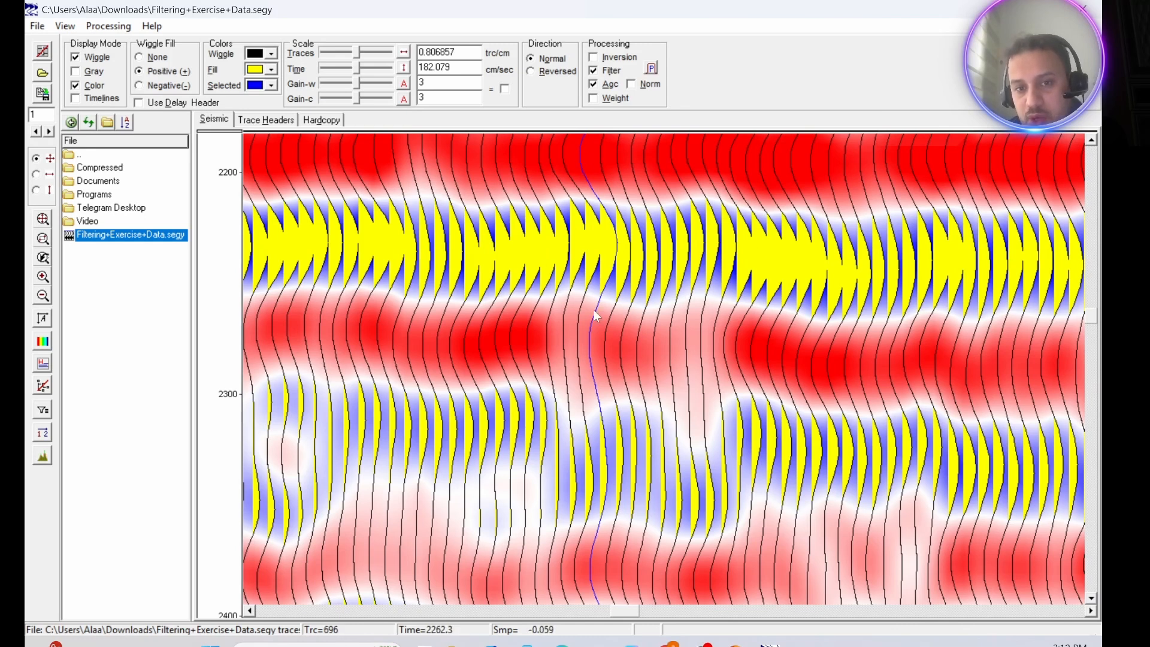
scroll(612, 332, up, 4)
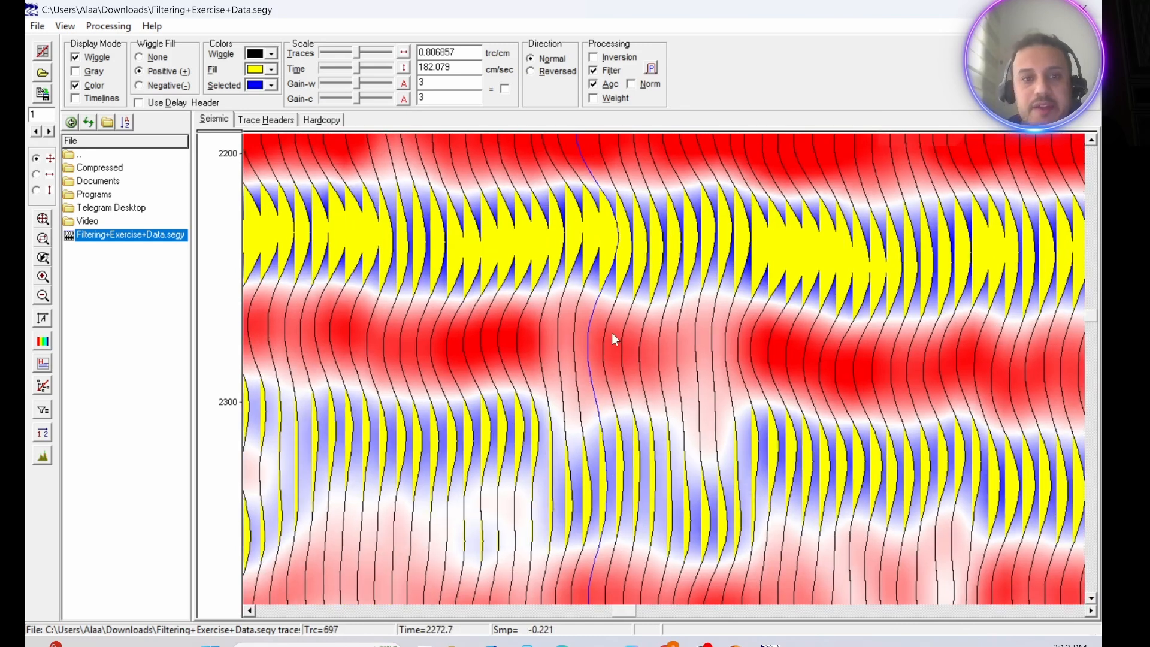
scroll(610, 335, down, 7)
scroll(610, 337, down, 2)
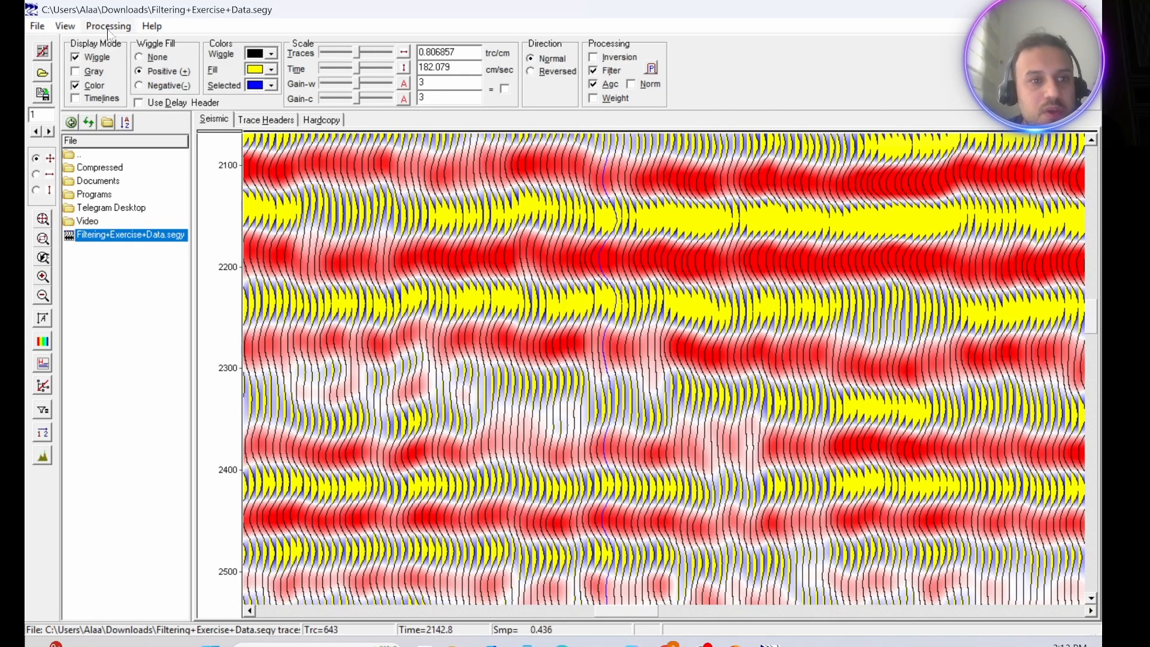
click(67, 28)
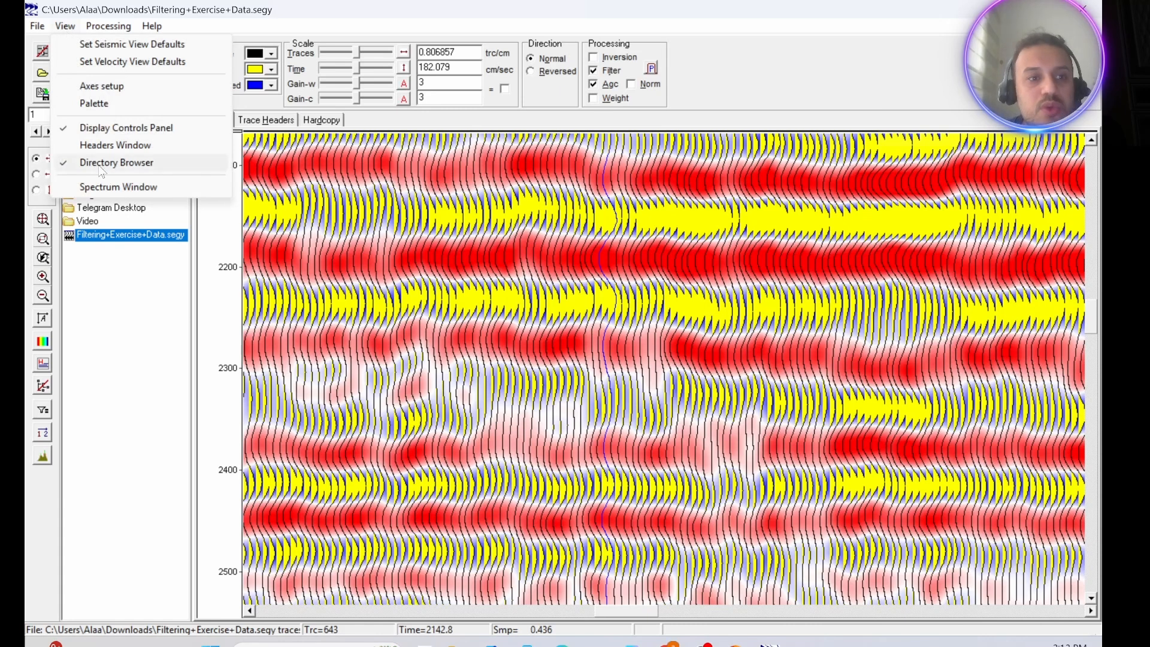
click(129, 190)
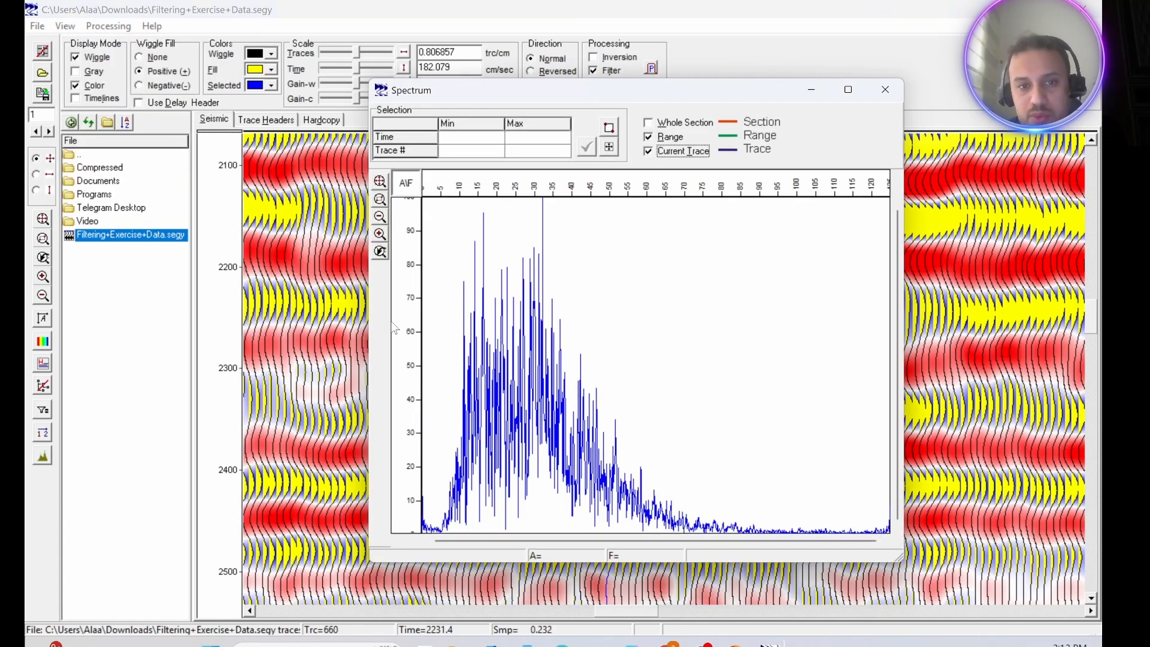
click(649, 137)
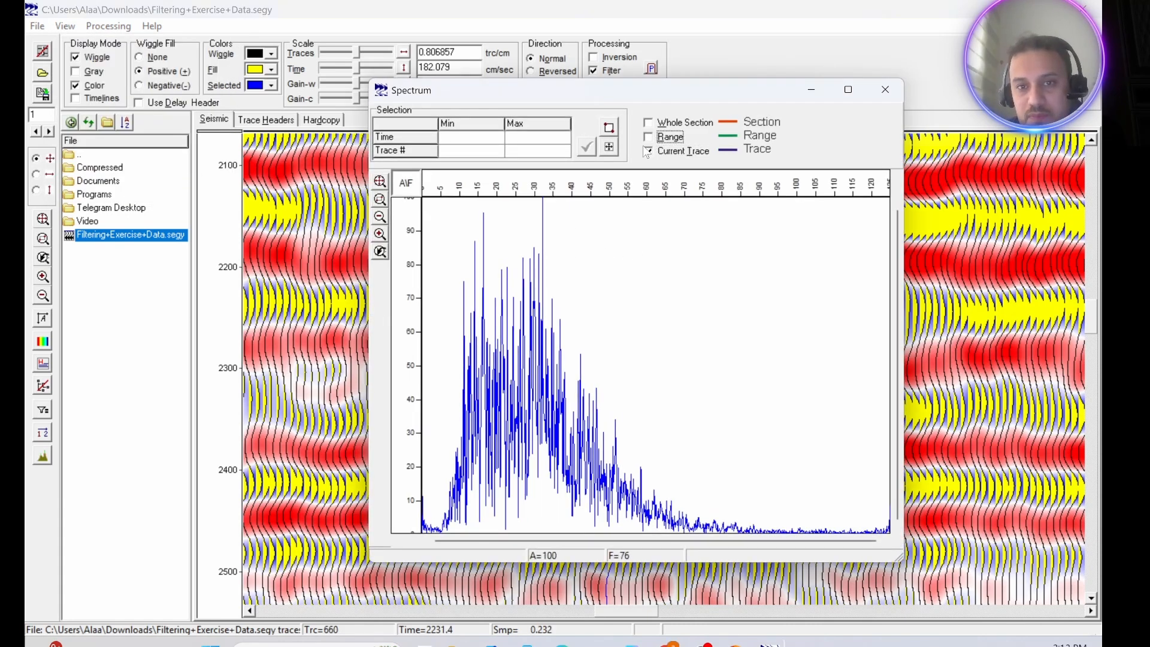
click(648, 151)
click(648, 123)
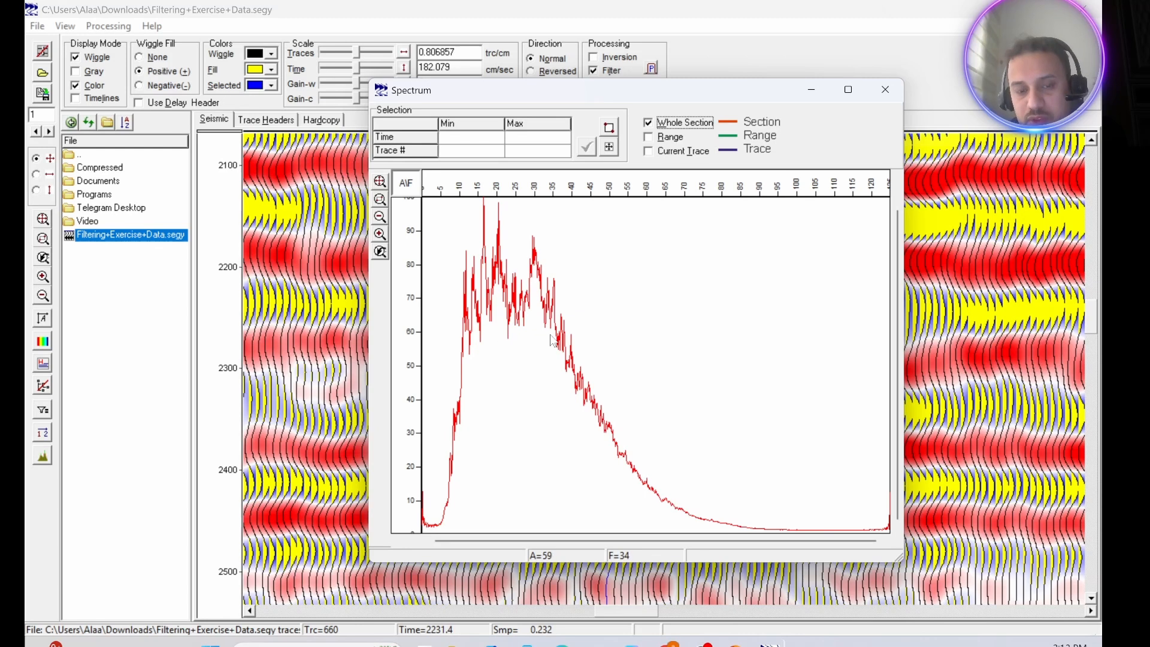
- Overlay the current trace's spectrum on the section's, enable the range spectrum, and close the Spectrum window
click(649, 152)
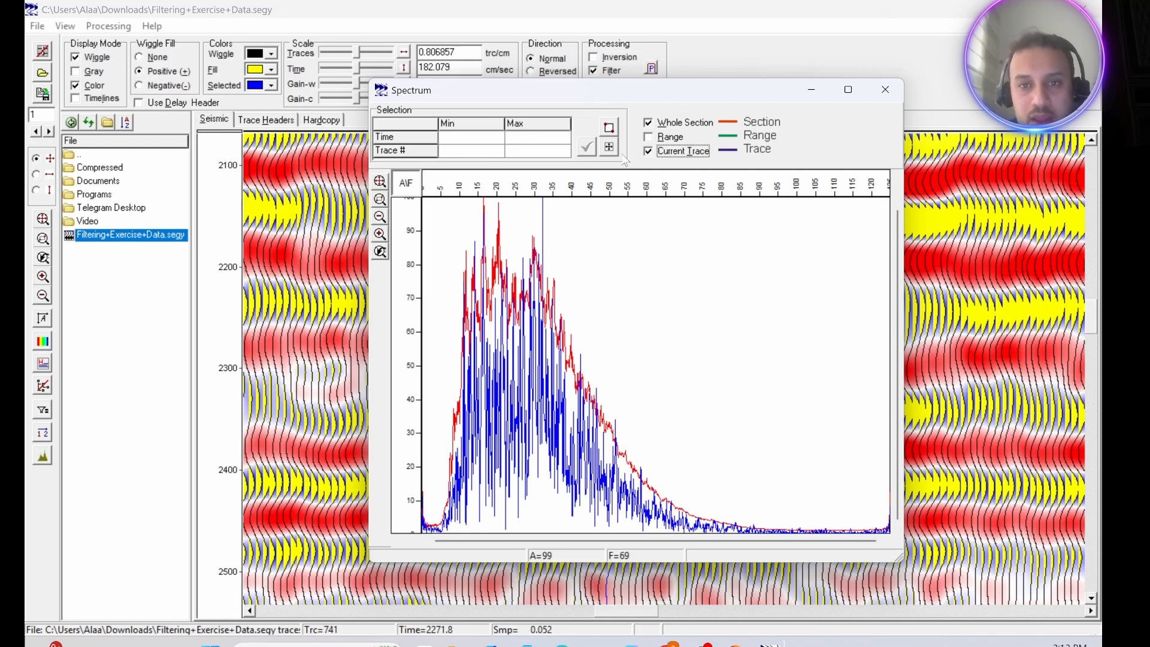
click(649, 138)
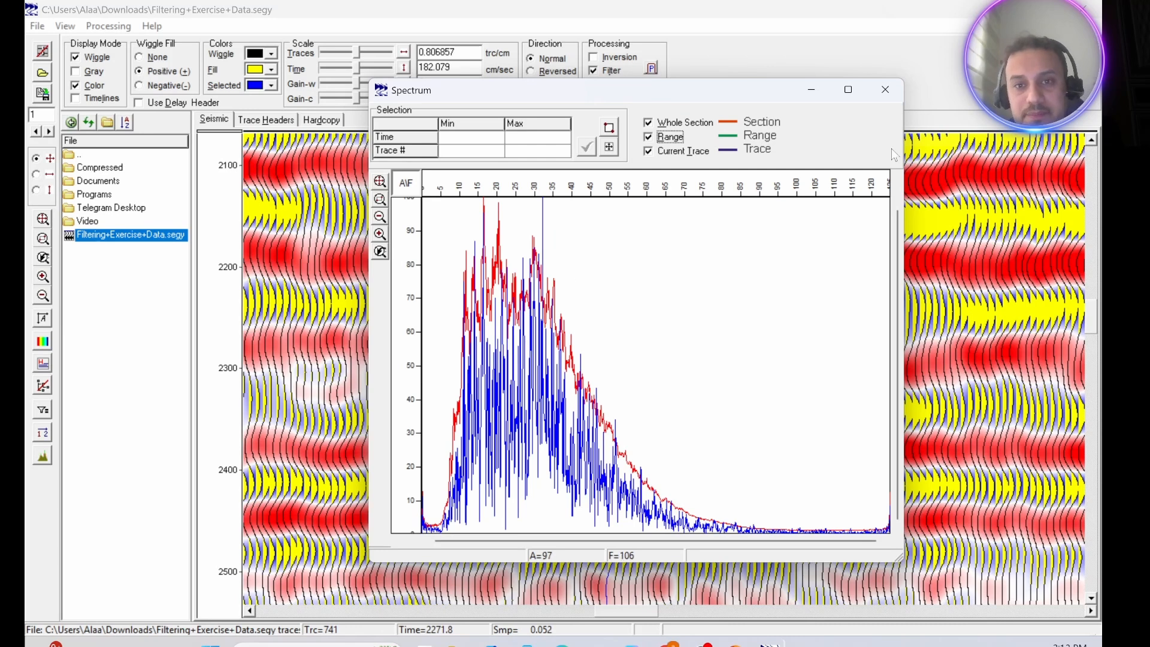
click(886, 91)
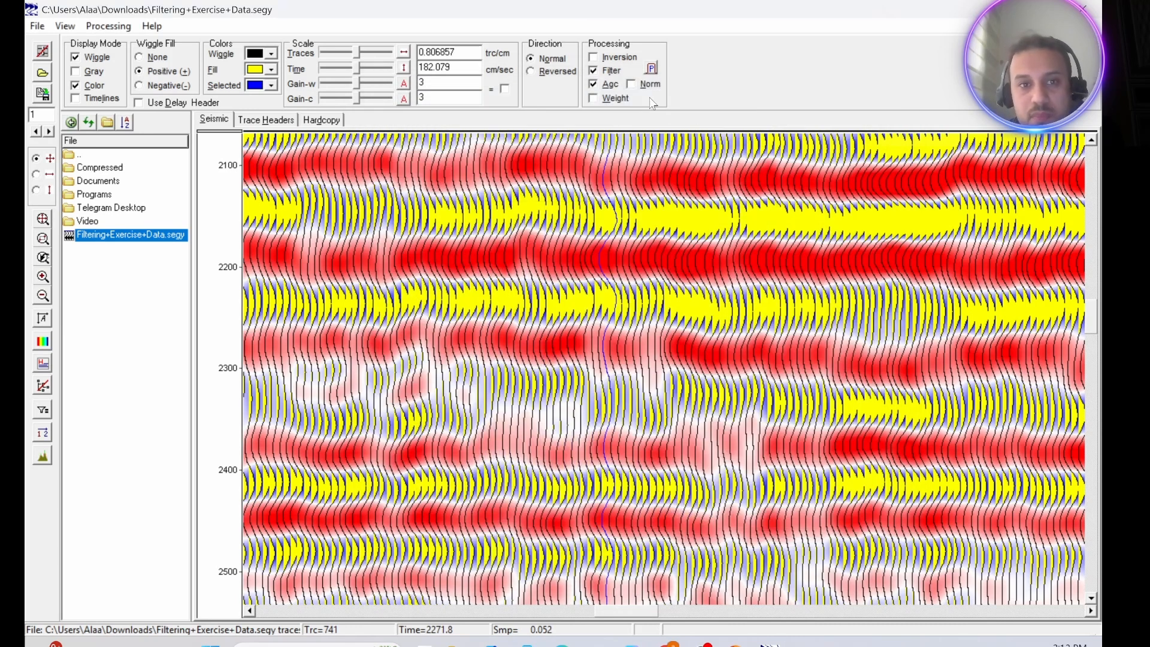
- View the trace headers, return to the seismic section, and examine its filtered reflections around 2300 ms
click(265, 121)
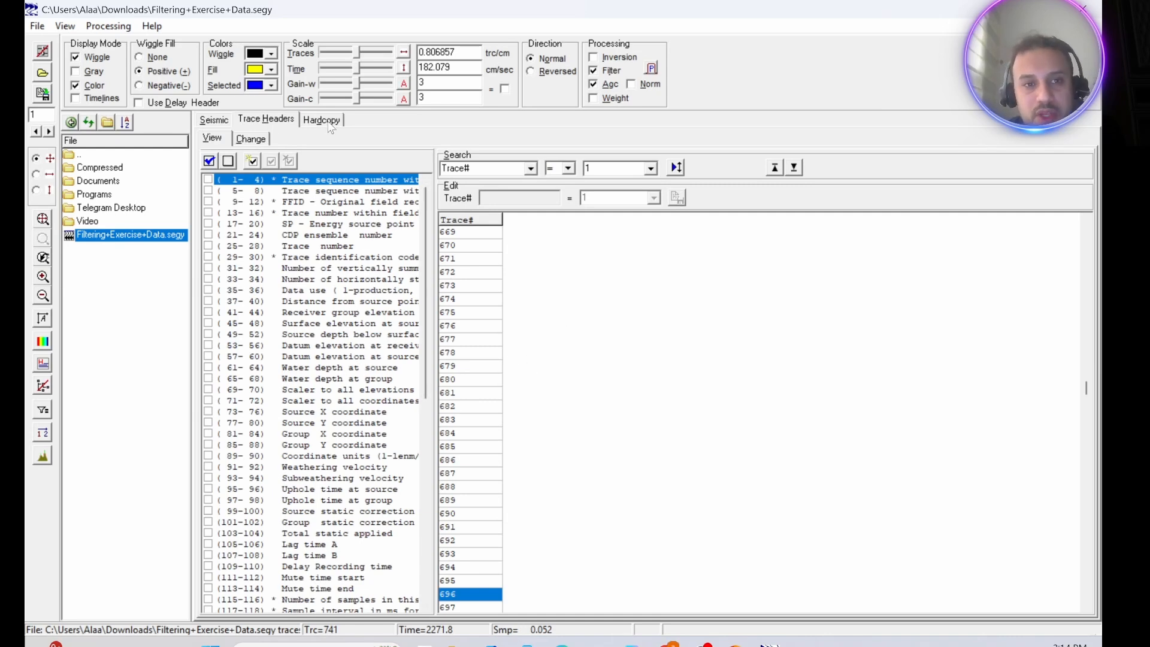
click(212, 120)
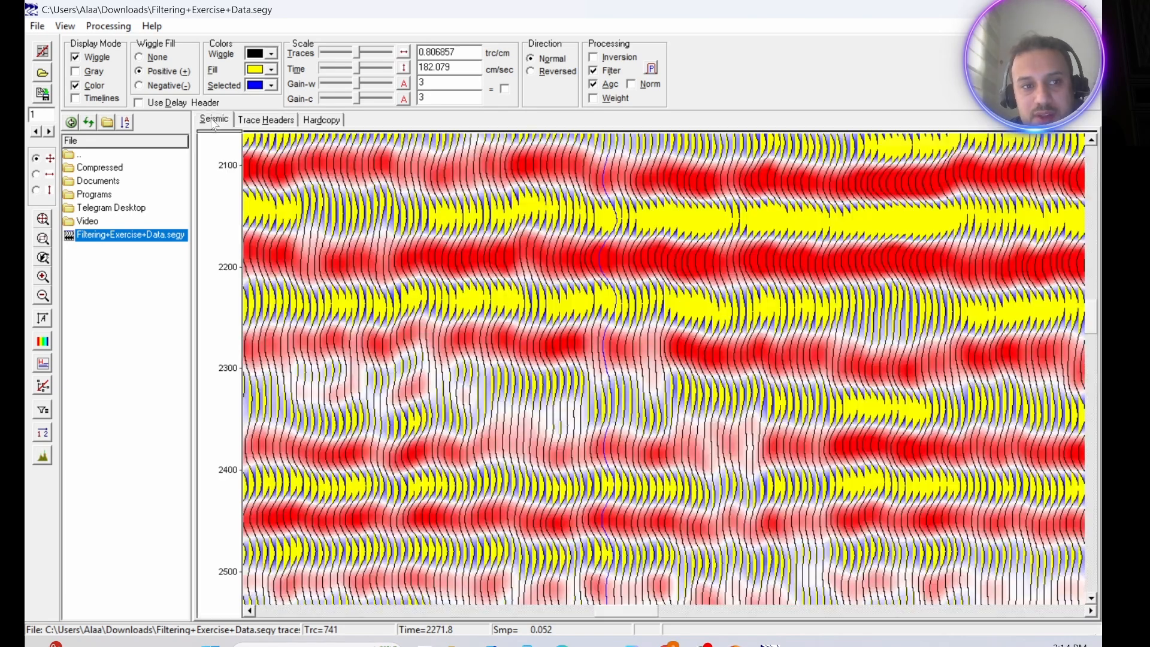
drag(679, 350, 689, 356)
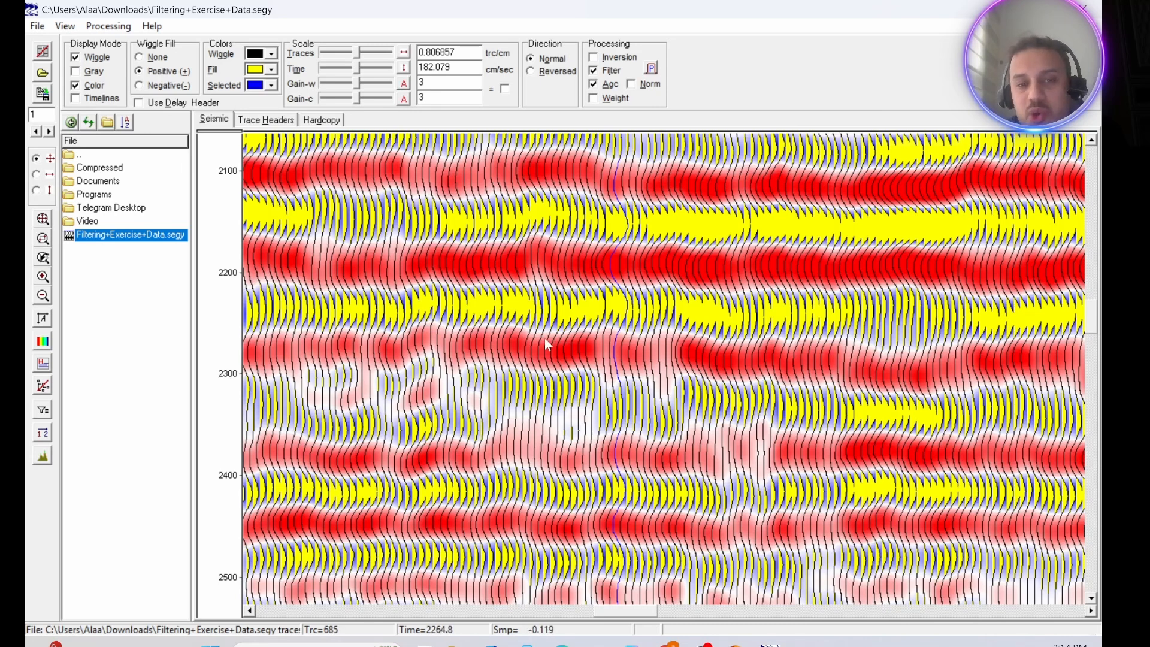
scroll(535, 353, down, 1)
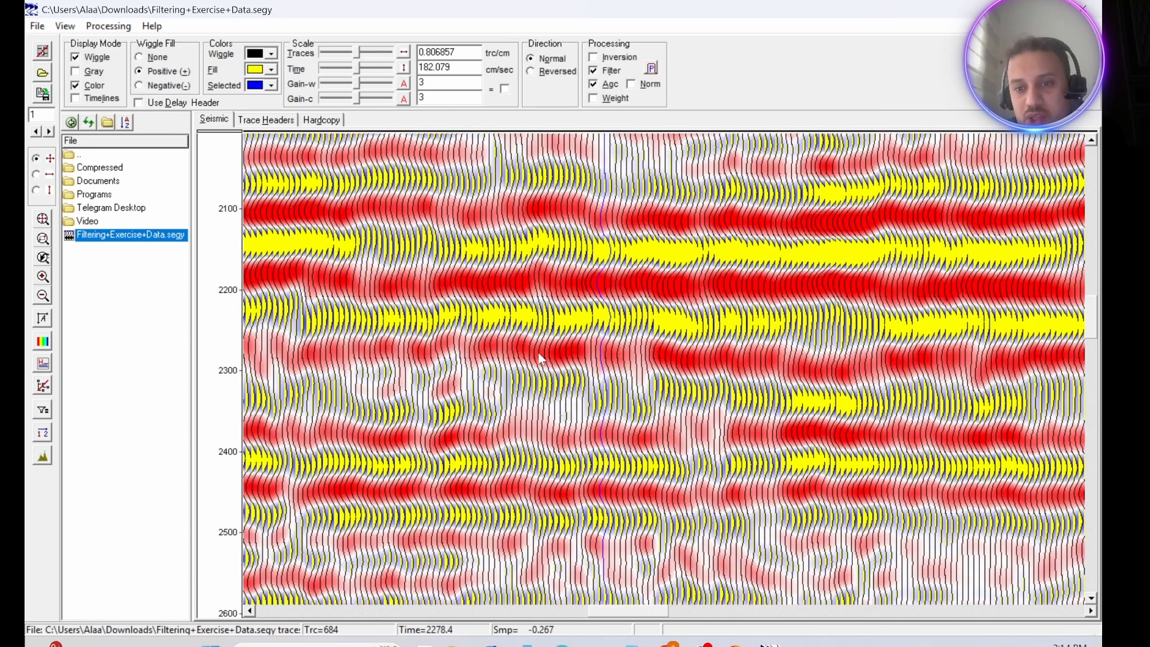
scroll(535, 352, up, 2)
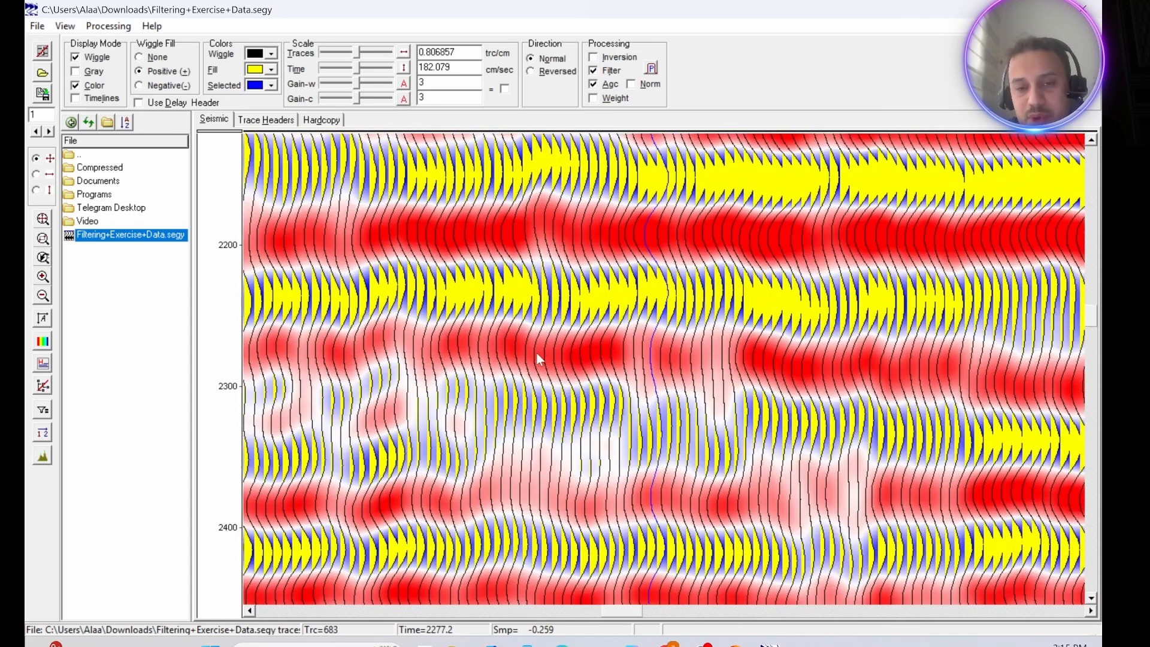
scroll(536, 353, up, 1)
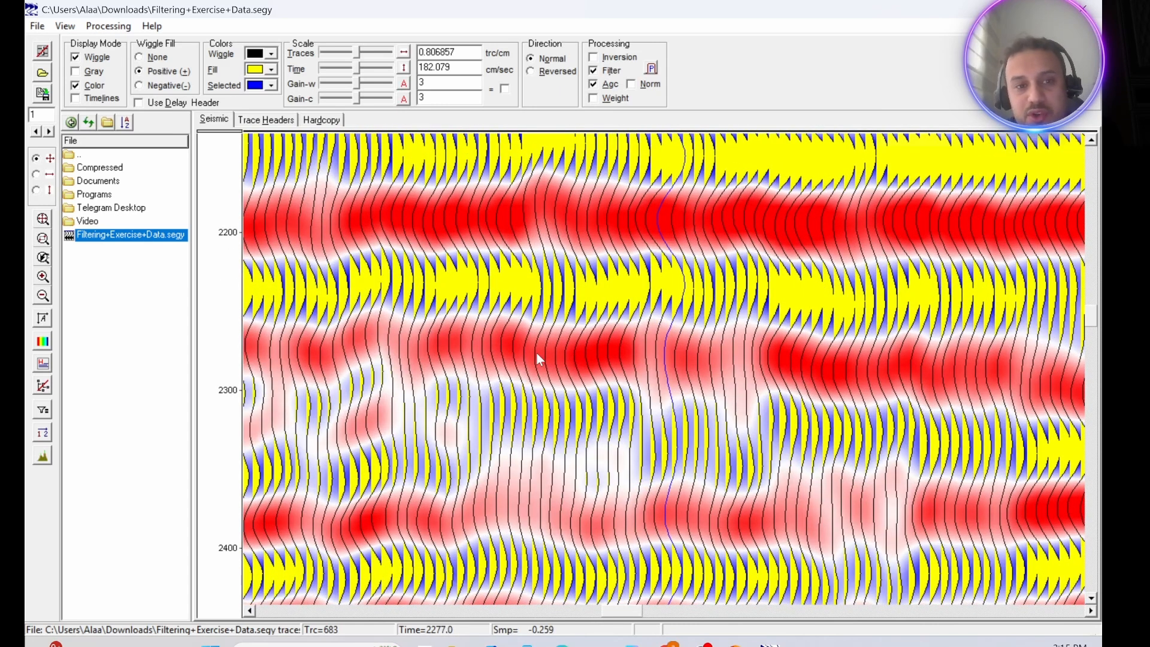